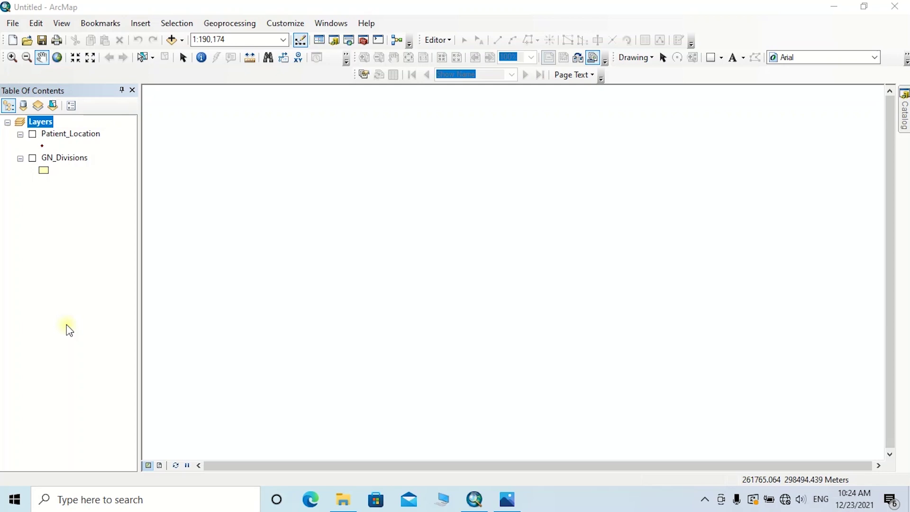
Show the GN_Divisions layer, review its attribute table, then show Patient_Location
click(33, 158)
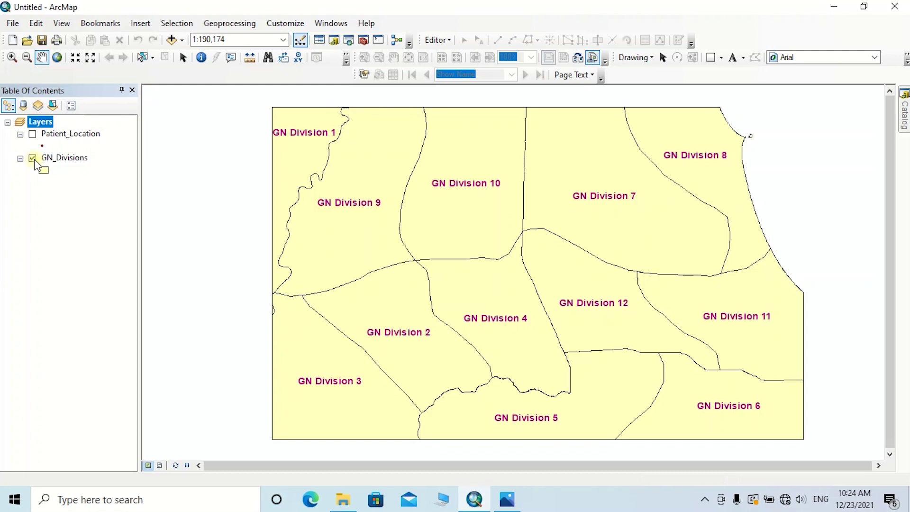
click(51, 158)
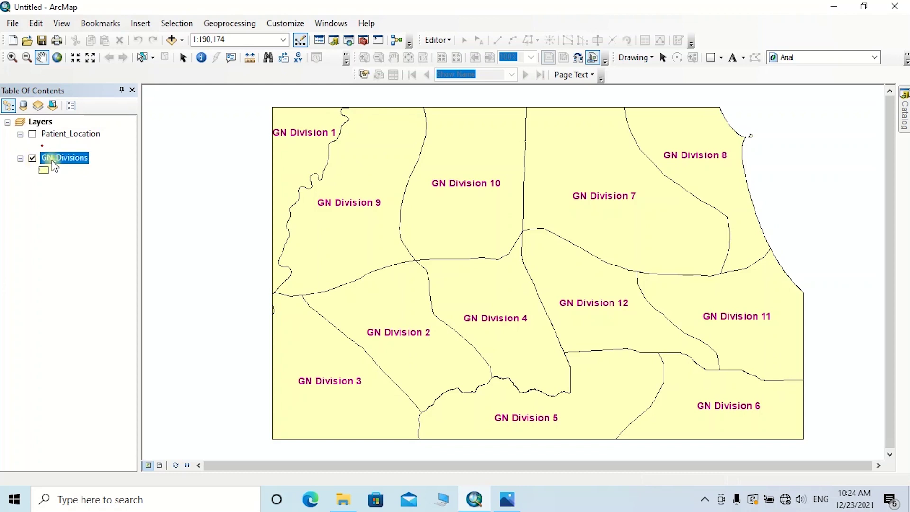
right_click(52, 161)
click(120, 199)
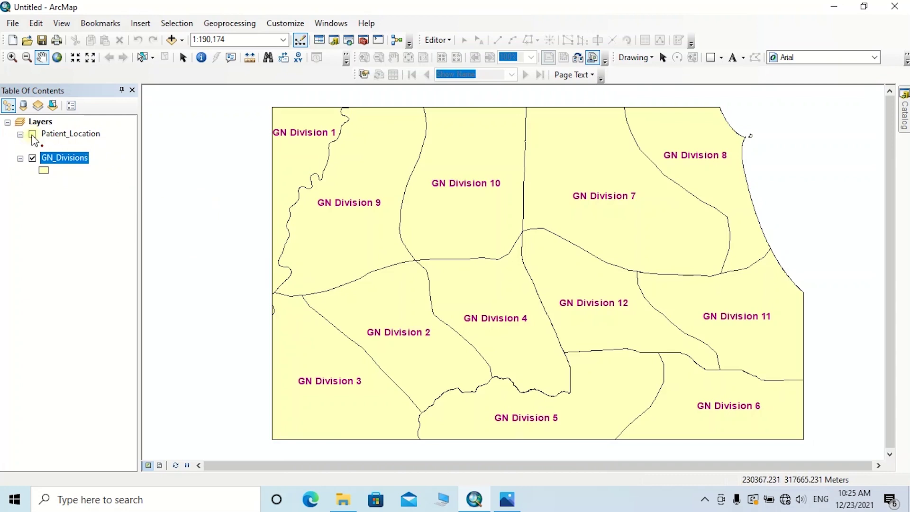
click(32, 135)
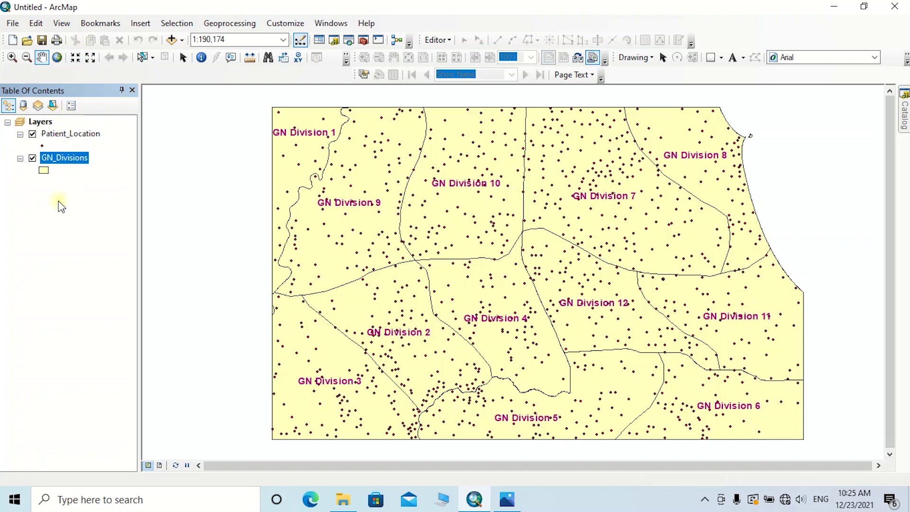
Spatially join Patient_Location points into GN_Divisions, saving the output as Join_Output.shp
right_click(58, 159)
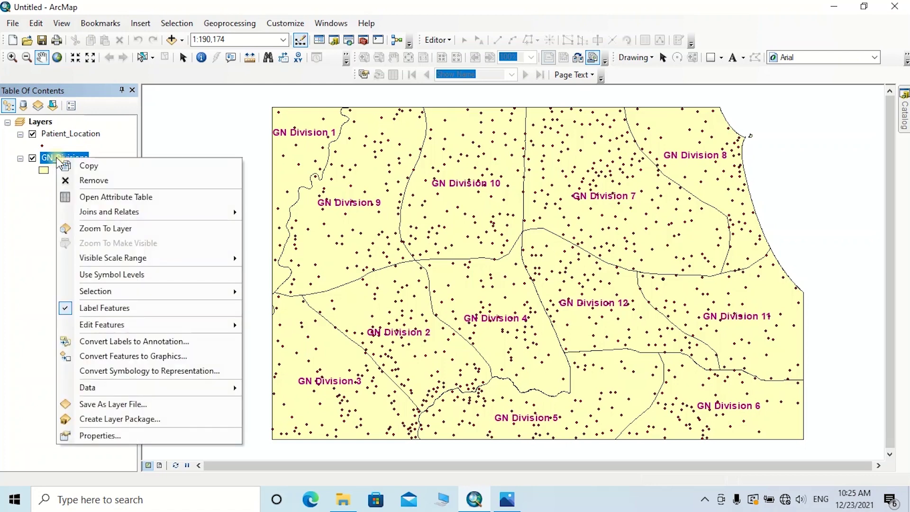
mouse_move(125, 215)
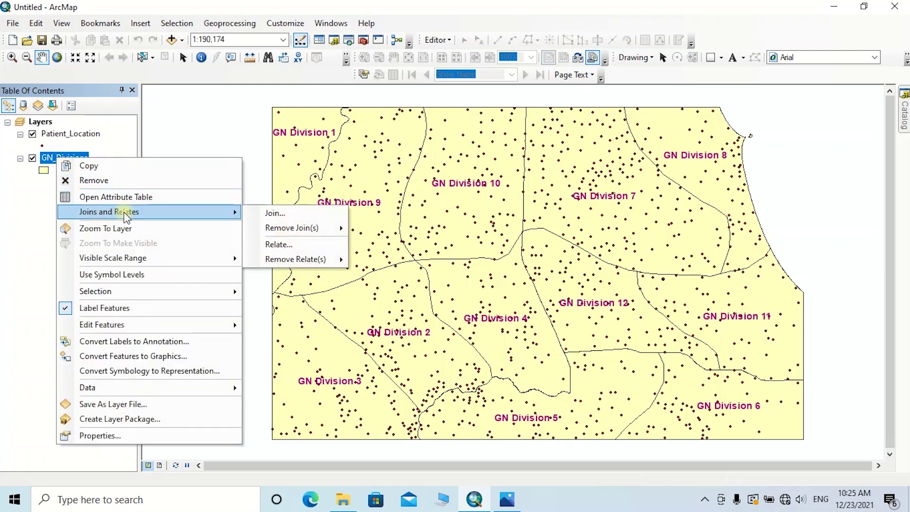
click(274, 213)
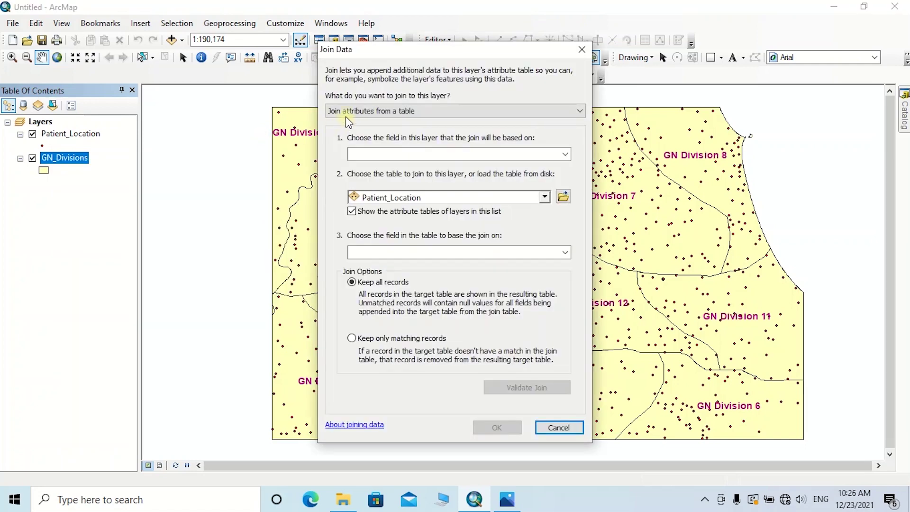
click(427, 111)
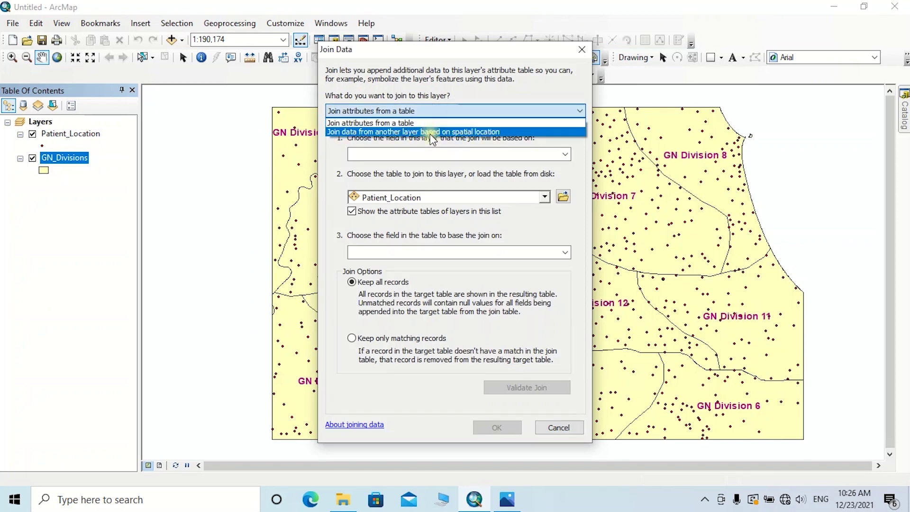
click(431, 132)
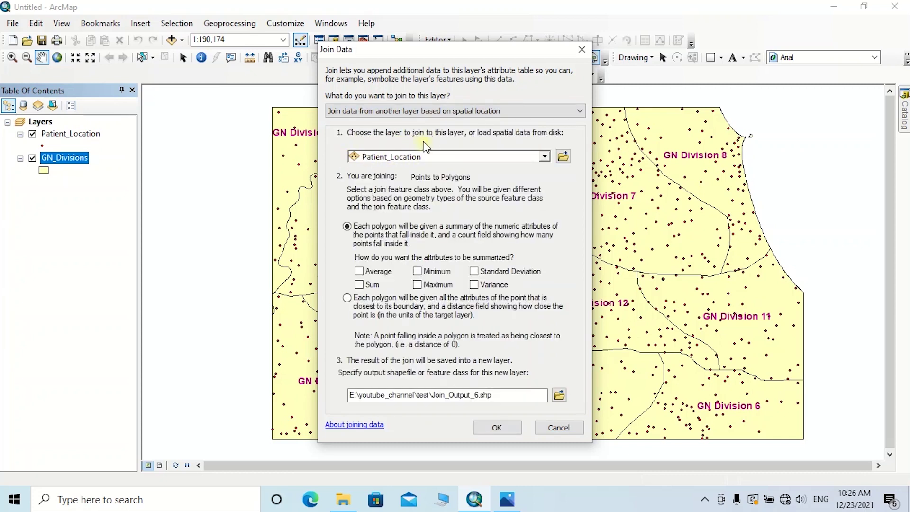
click(545, 157)
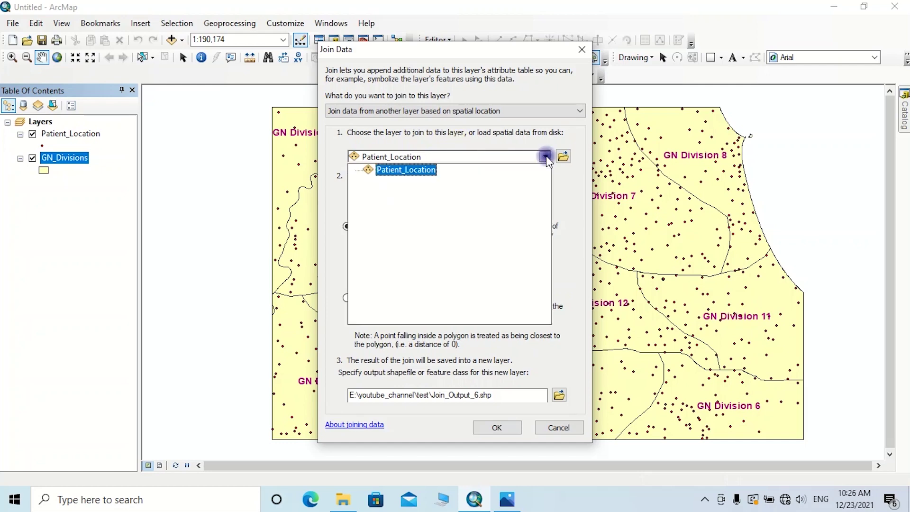
click(421, 171)
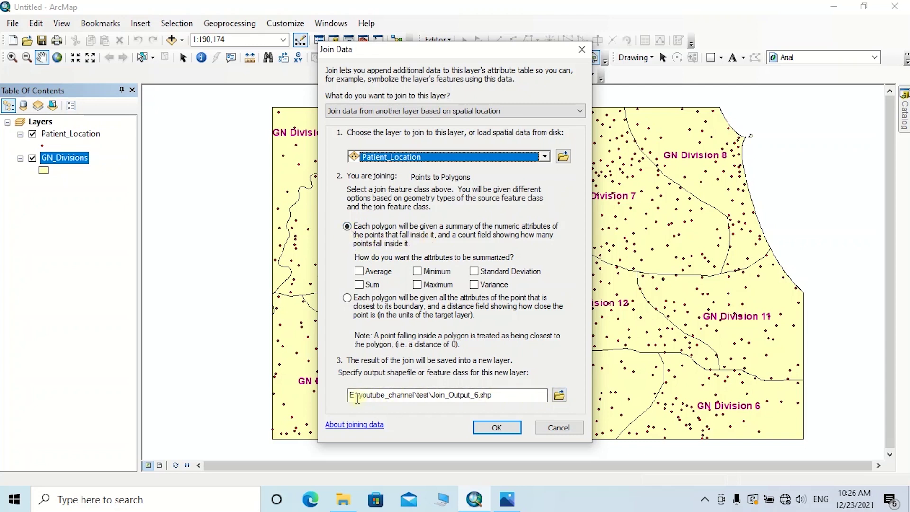
click(559, 395)
click(590, 313)
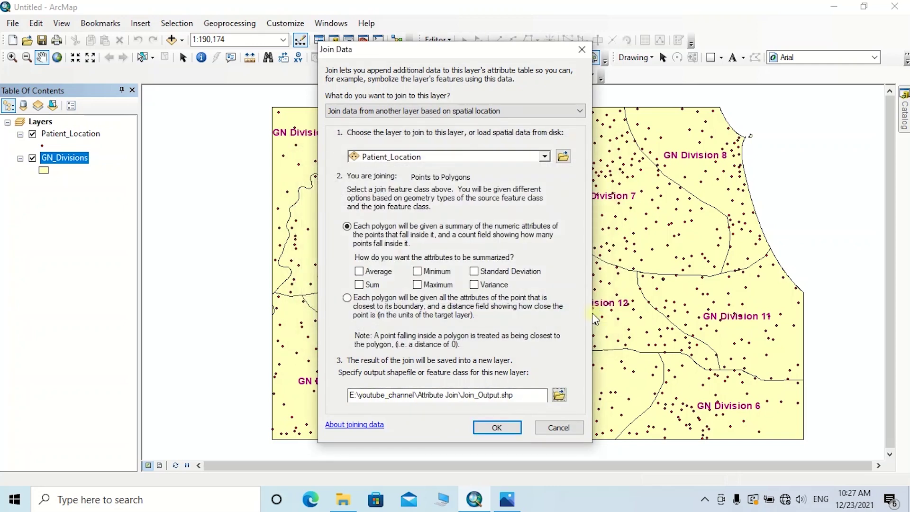
click(497, 427)
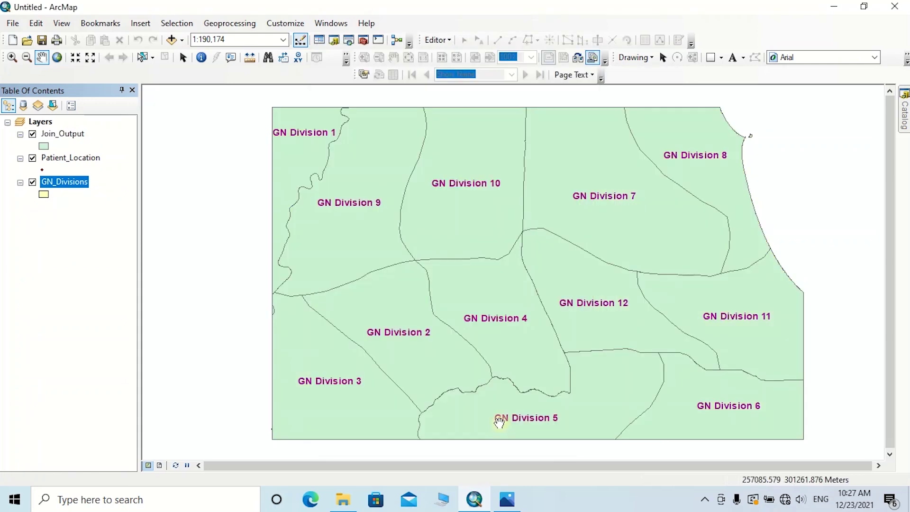
Open the Join_Output attribute table to review patient counts per division
click(67, 136)
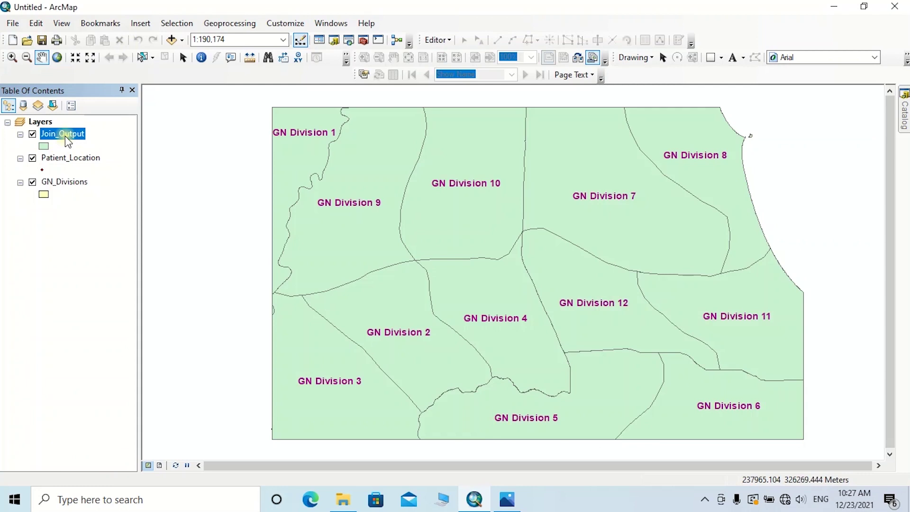
right_click(66, 137)
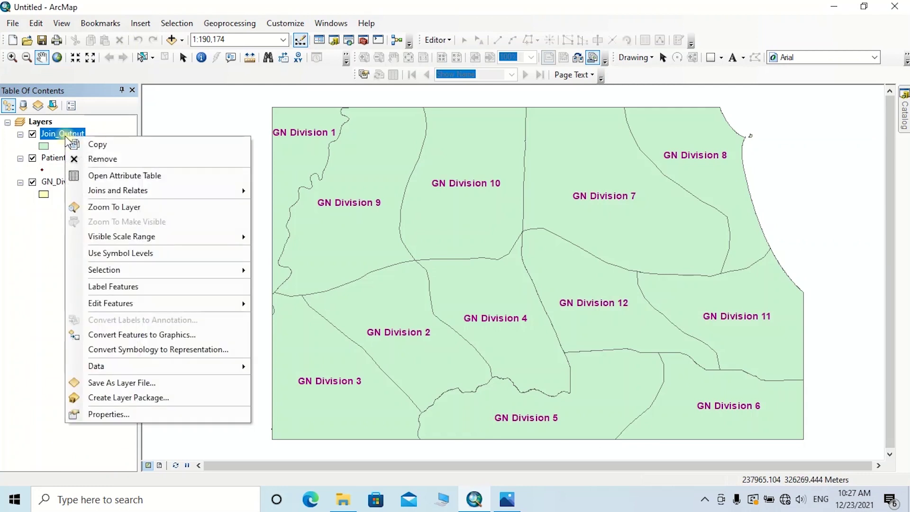
click(89, 176)
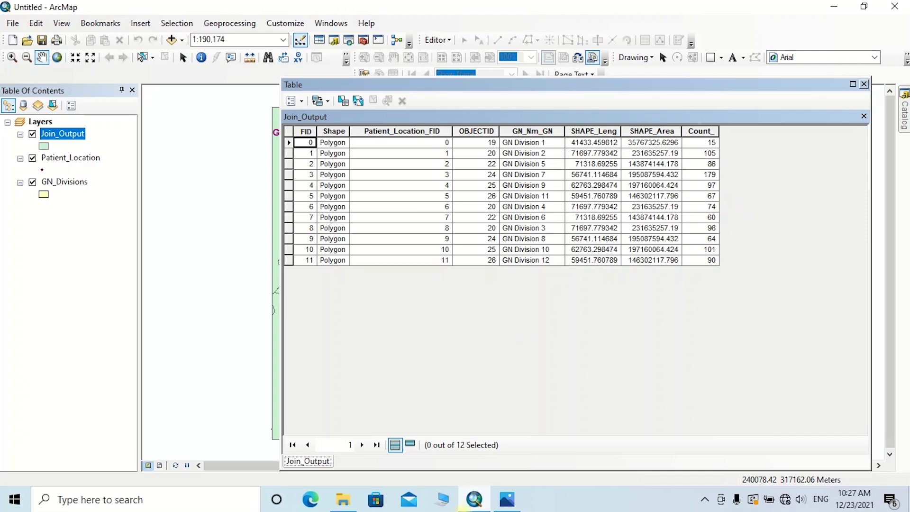
Open the Population1 file from the Attribute Join folder
click(343, 499)
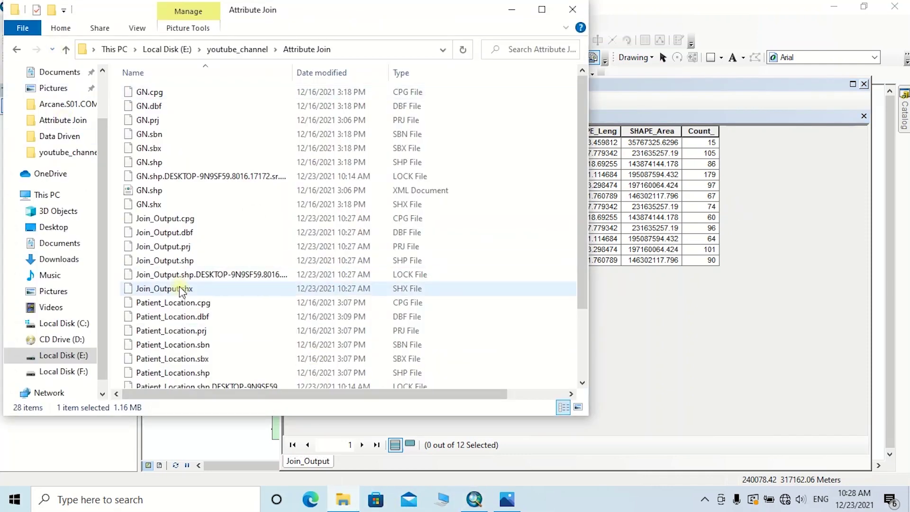
scroll(181, 294, down, 2)
click(167, 359)
double_click(167, 358)
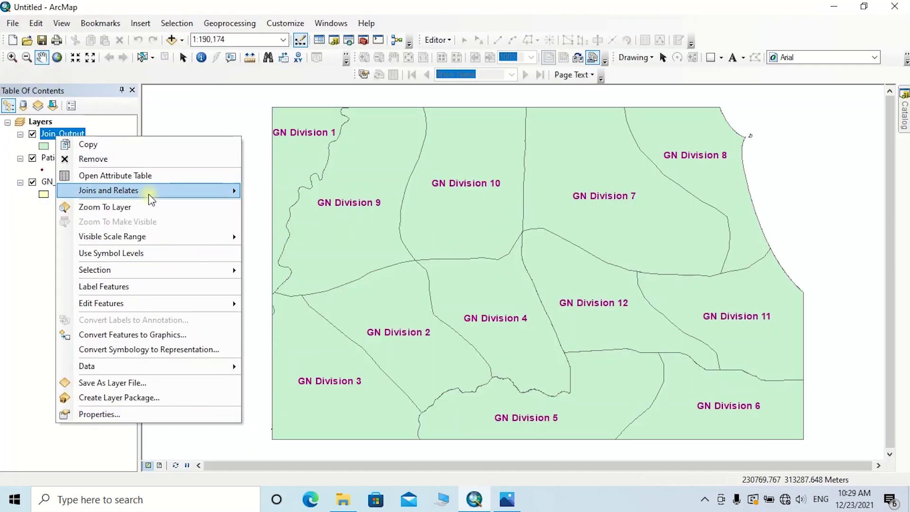
Start an attribute-table join on Join_Output based on its GN_Nm_GN field
mouse_move(148, 195)
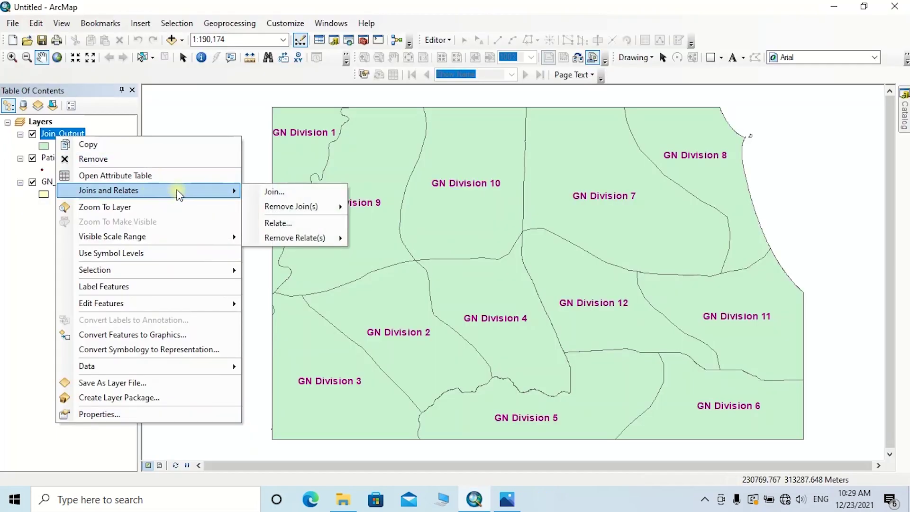
click(291, 198)
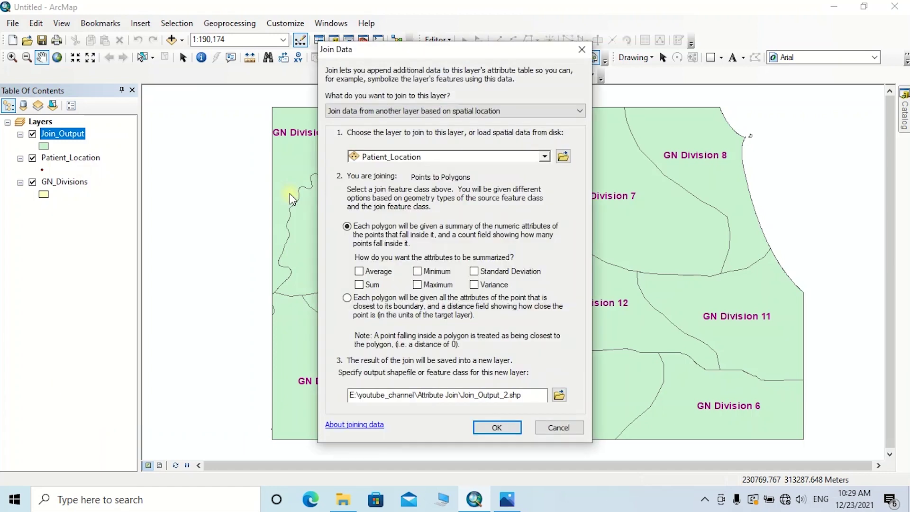
click(510, 115)
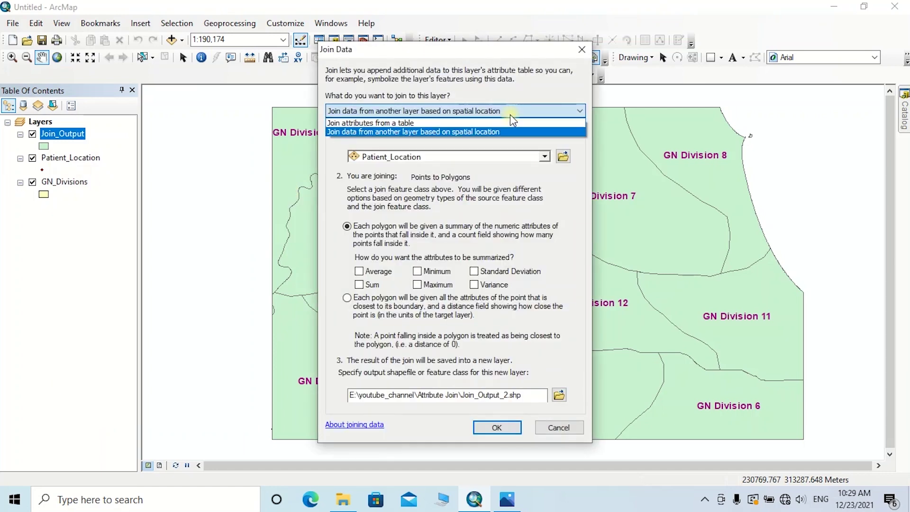
click(399, 124)
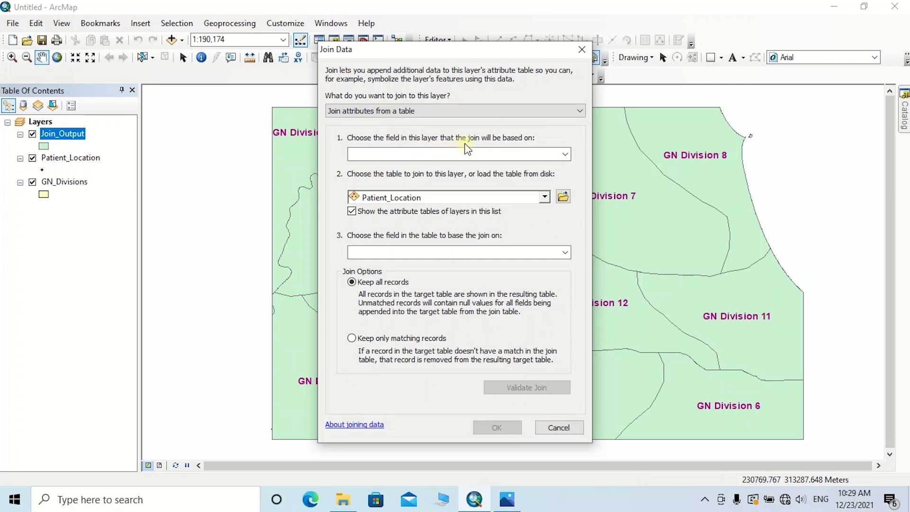
click(565, 155)
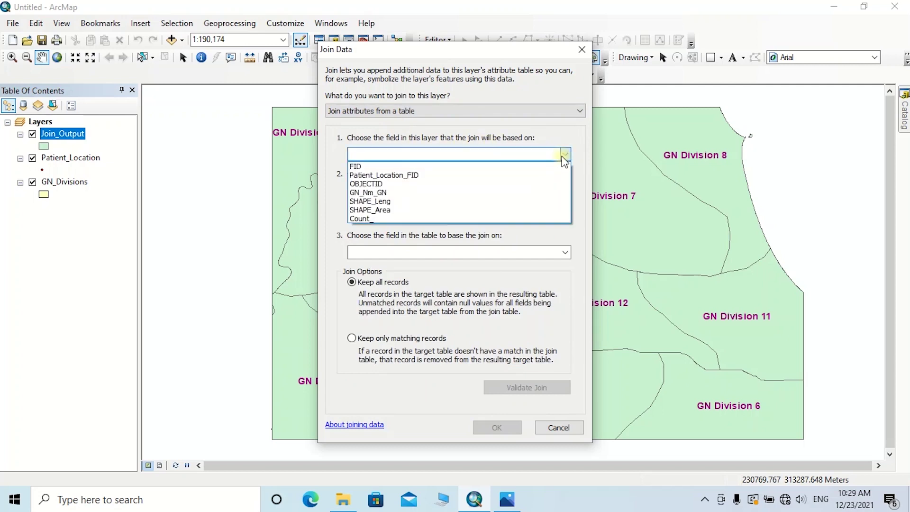
click(403, 191)
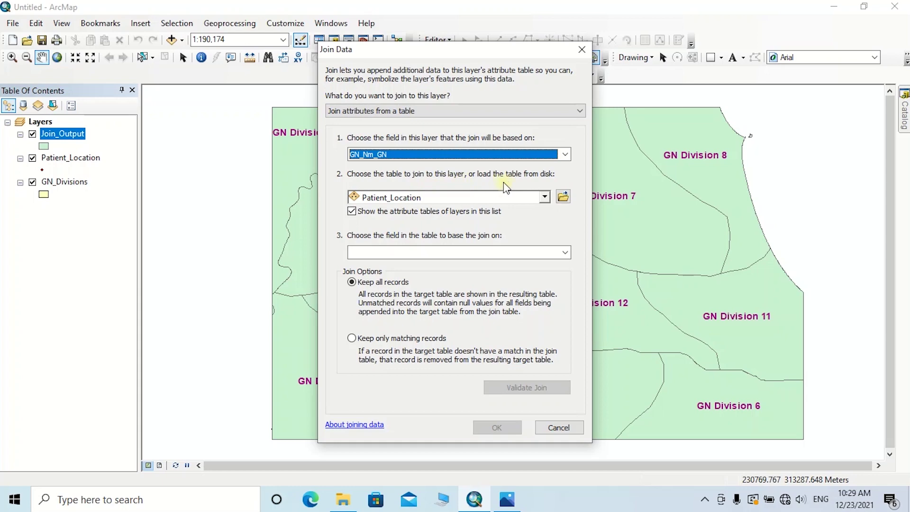
Load Population1.csv as the join table, match on GN Name, and run the join
click(564, 197)
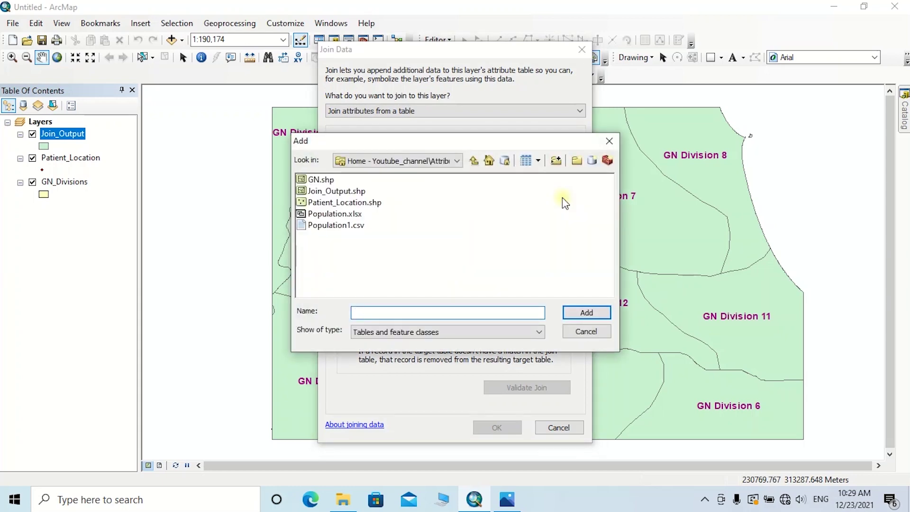
click(338, 226)
click(574, 314)
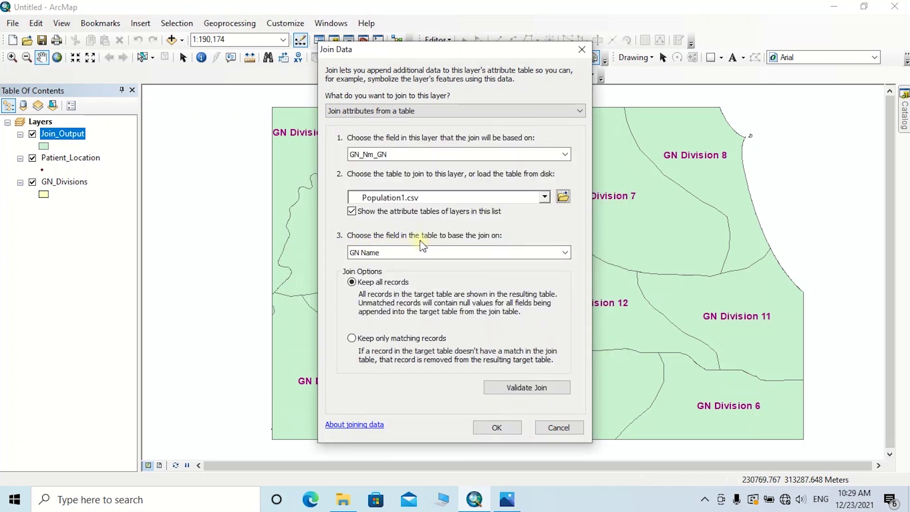
click(564, 252)
click(545, 264)
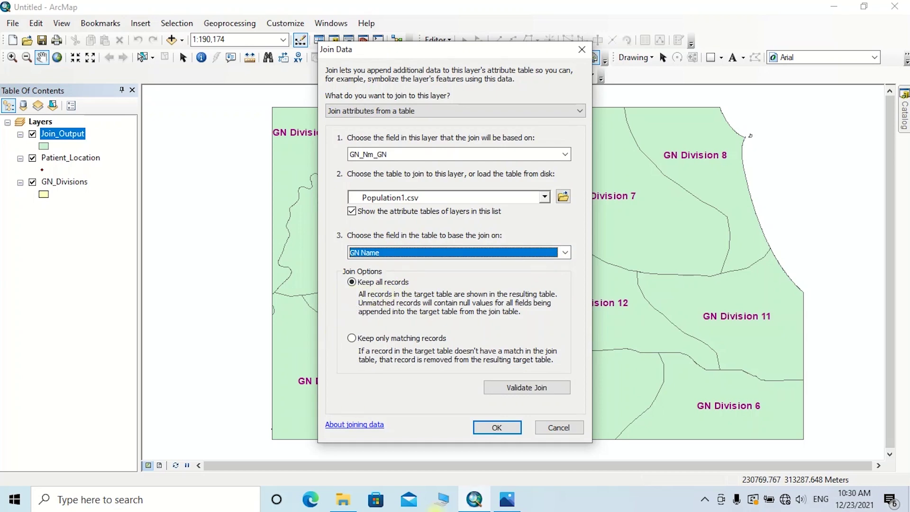
click(497, 428)
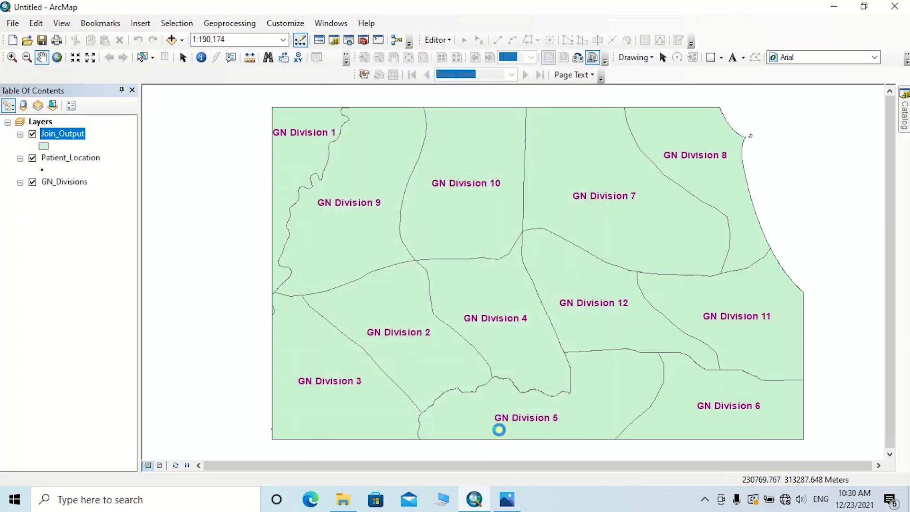
Open the Join_Output attribute table to check the joined Population values
right_click(75, 135)
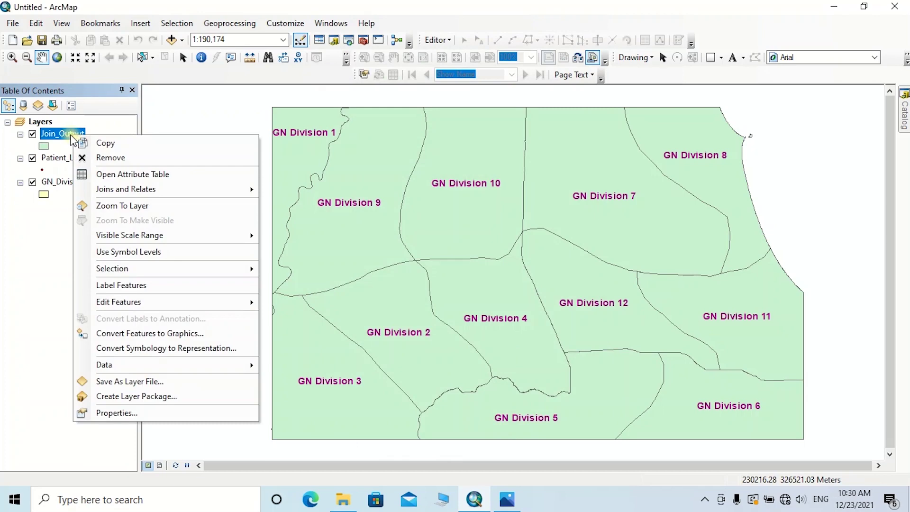
click(109, 175)
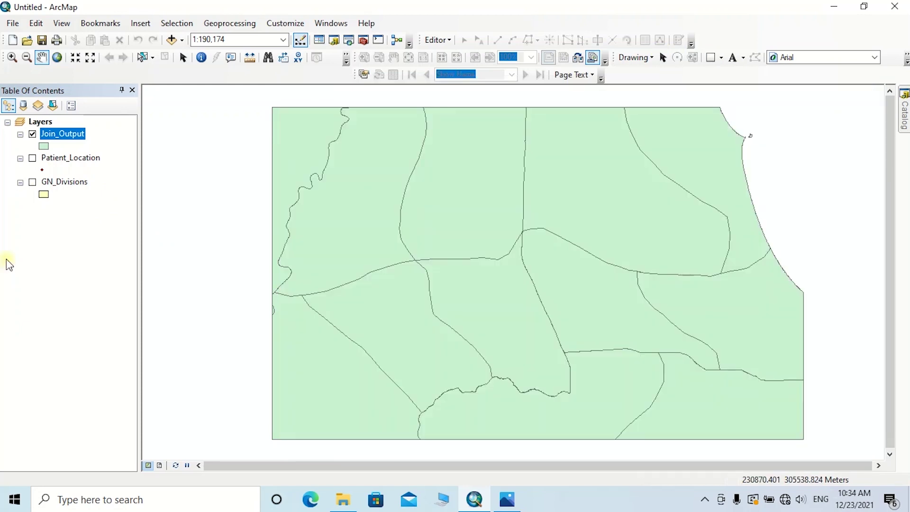
Switch Join_Output symbology to pie charts using the Count_ and Population fields
right_click(70, 139)
click(111, 413)
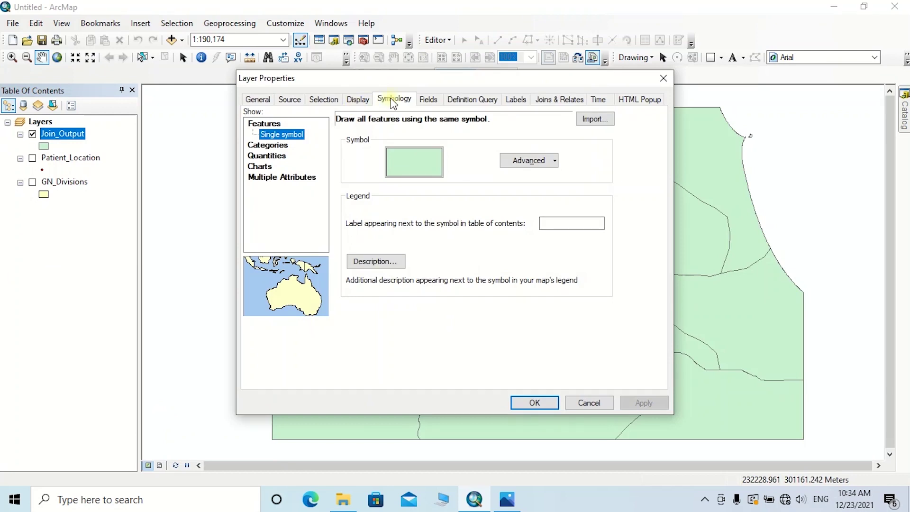
click(257, 167)
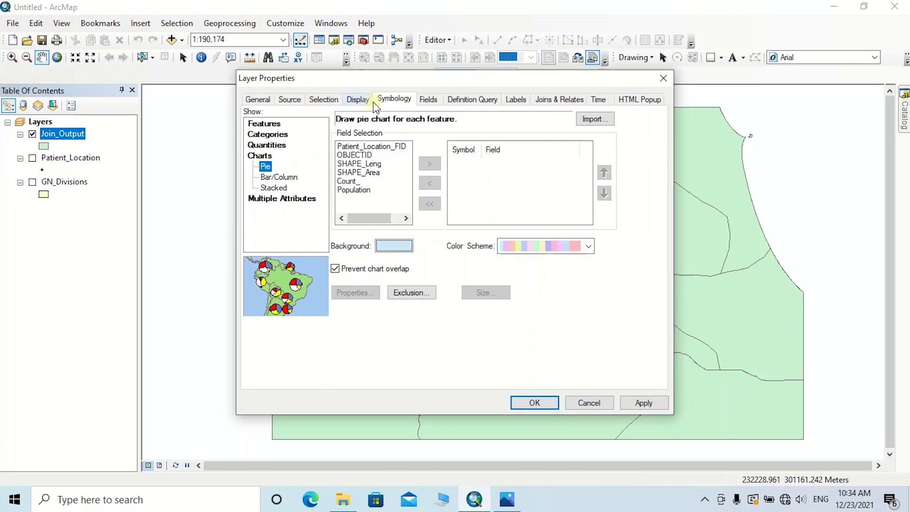
click(349, 181)
click(430, 164)
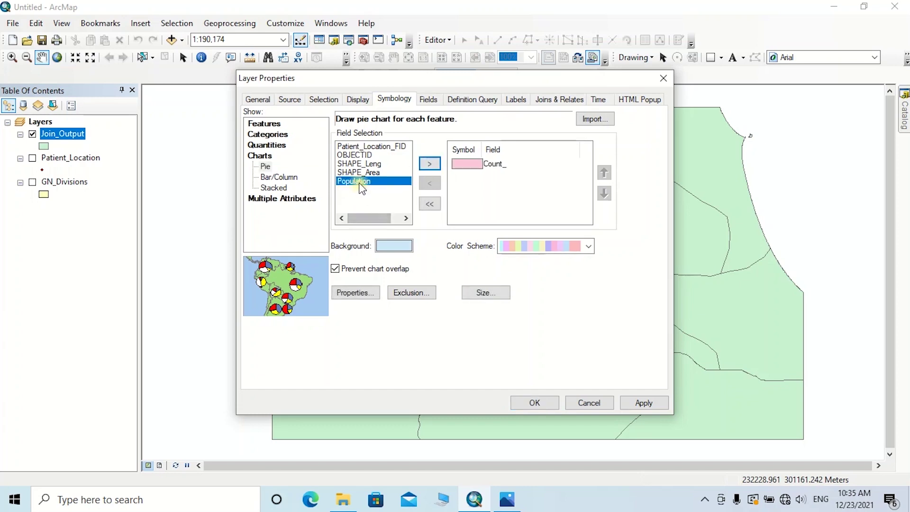
click(429, 163)
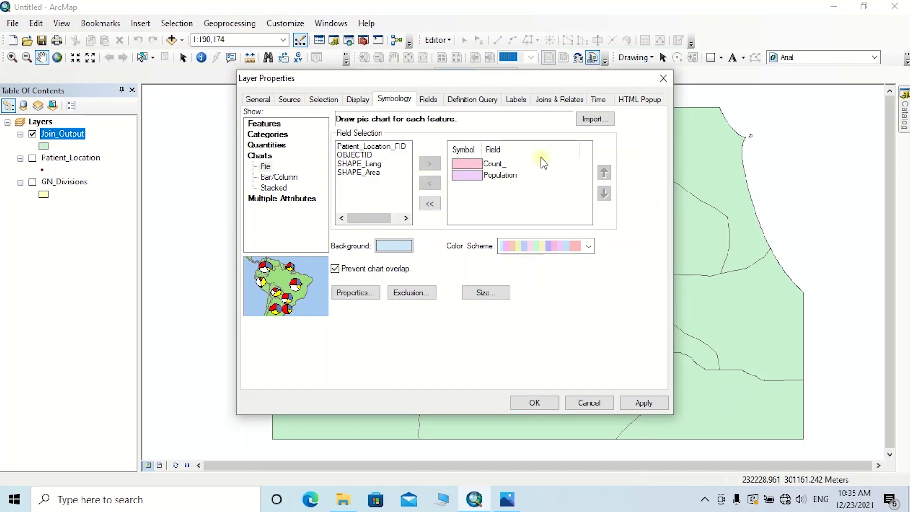
Colour the Count_ slice Mars Red and Population green, and apply the charts
double_click(462, 165)
click(595, 199)
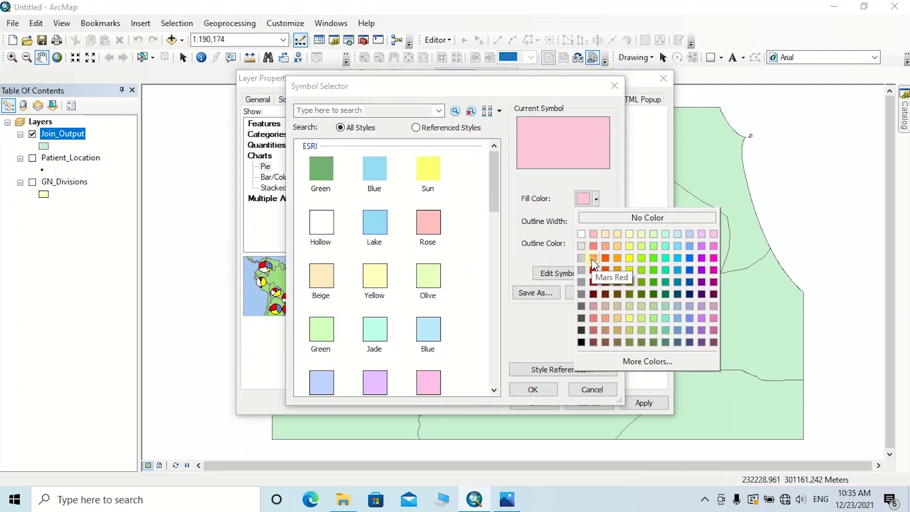
click(593, 259)
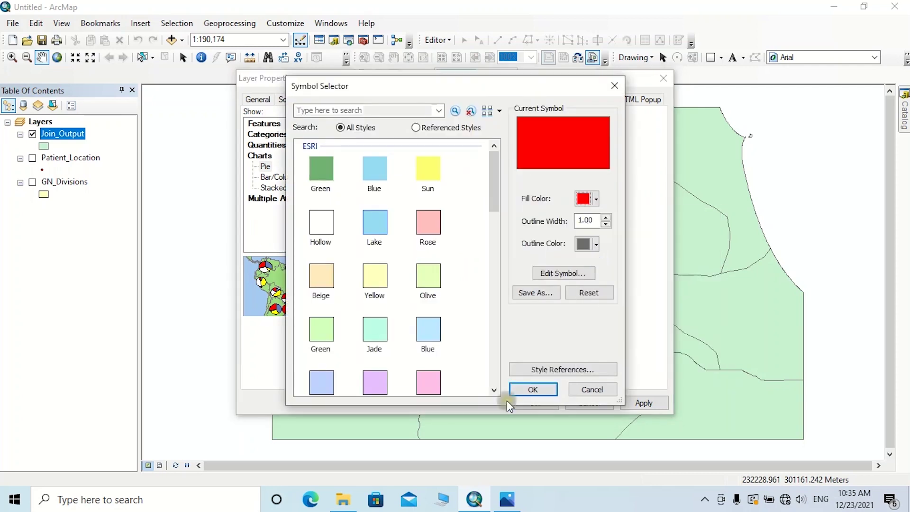
click(534, 388)
click(459, 176)
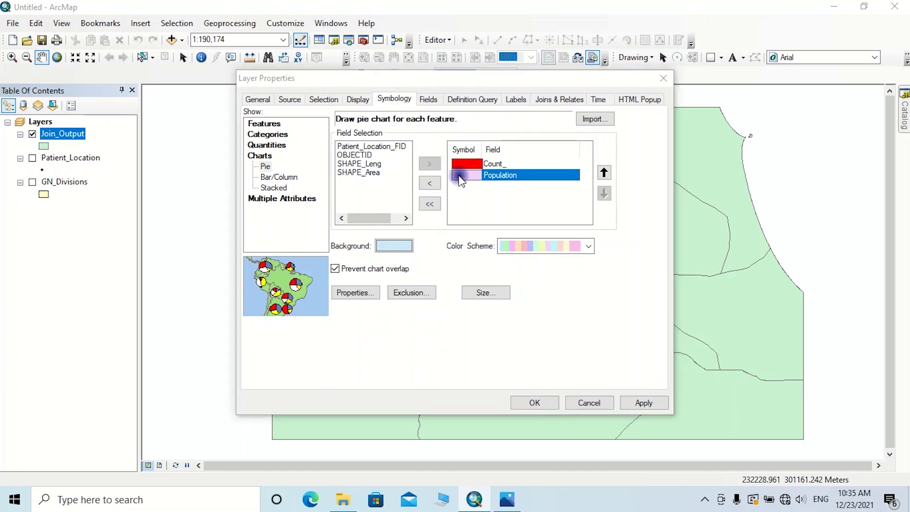
double_click(458, 176)
click(596, 199)
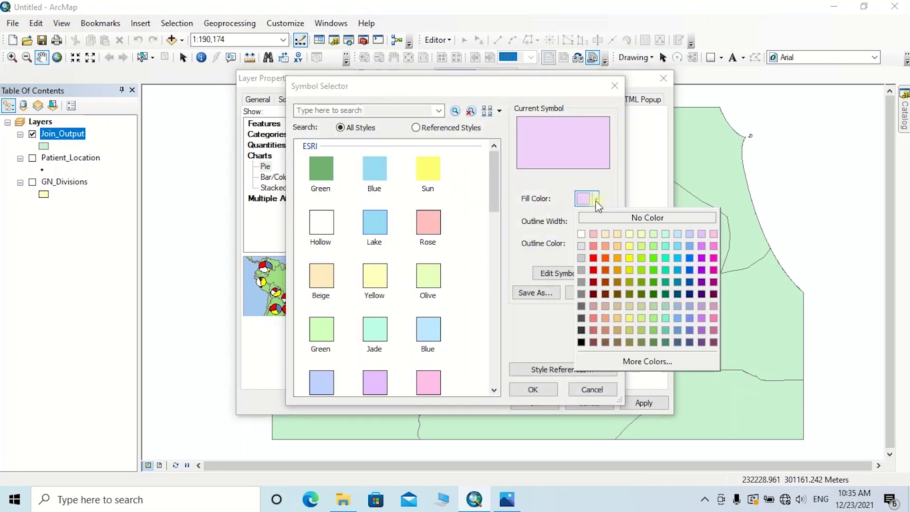
click(654, 271)
click(533, 389)
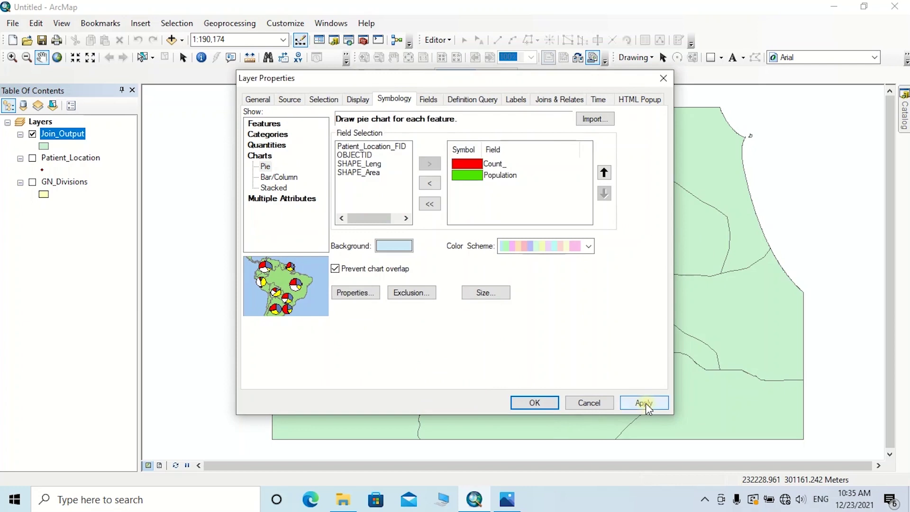
click(644, 403)
click(534, 403)
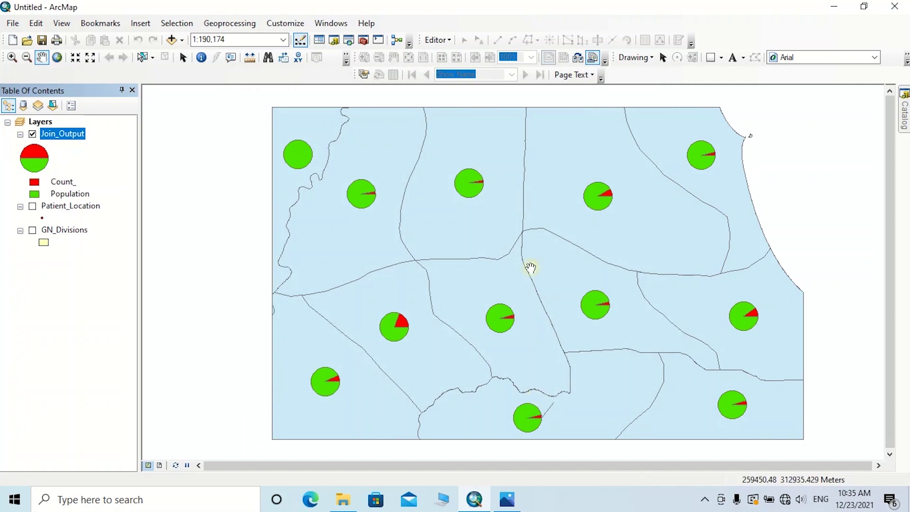
Make the Join_Output pie charts 3-D with geographic orientation
right_click(66, 134)
click(181, 414)
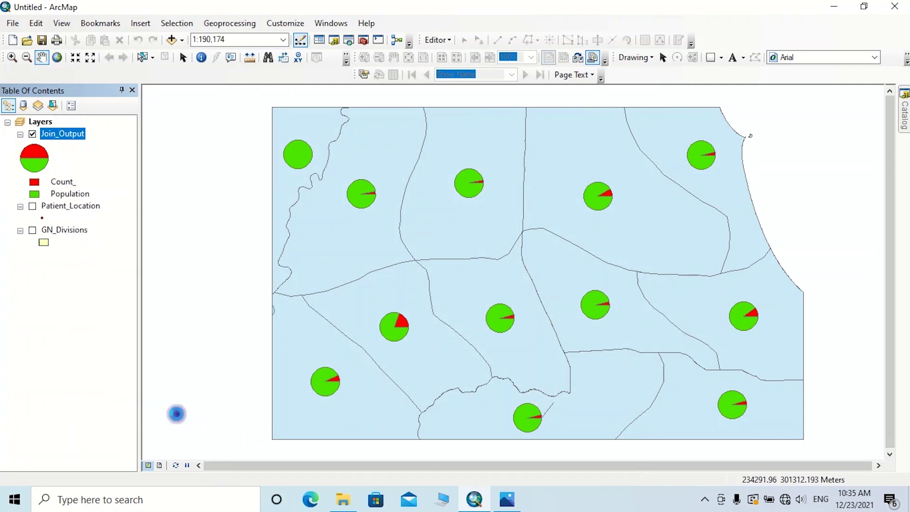
click(355, 294)
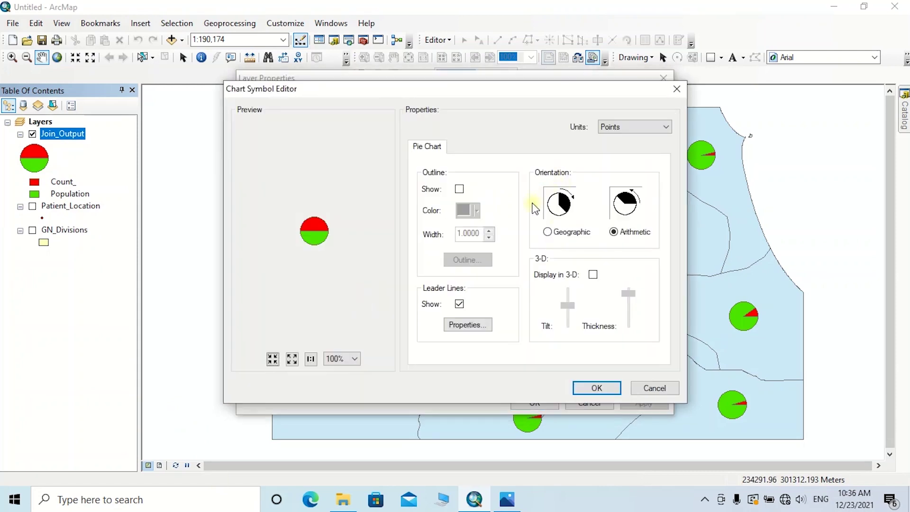
click(548, 231)
click(593, 275)
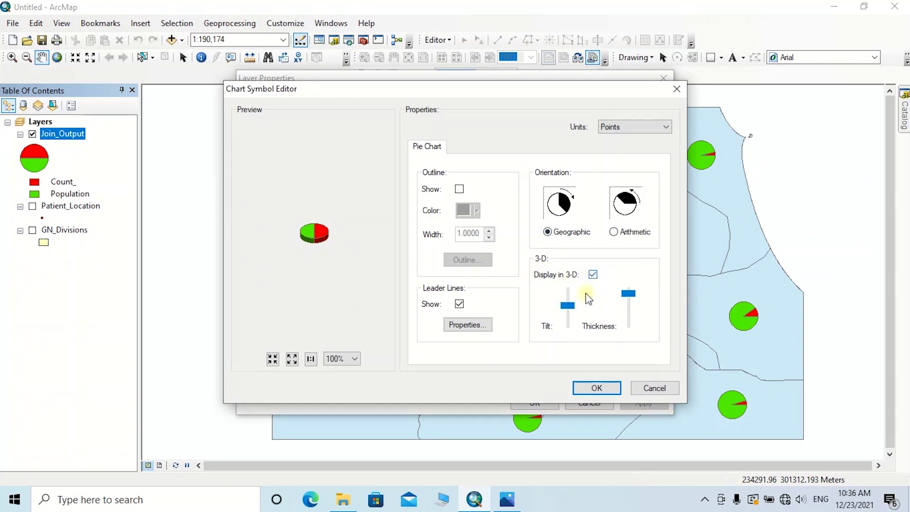
drag(568, 305, 570, 301)
click(594, 388)
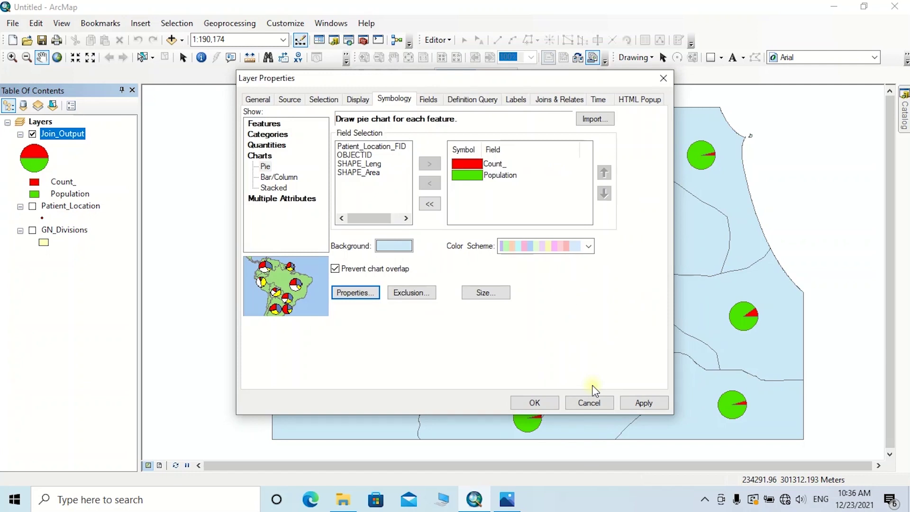
Vary pie size by the Population field with symbol size 25 and apply
click(474, 293)
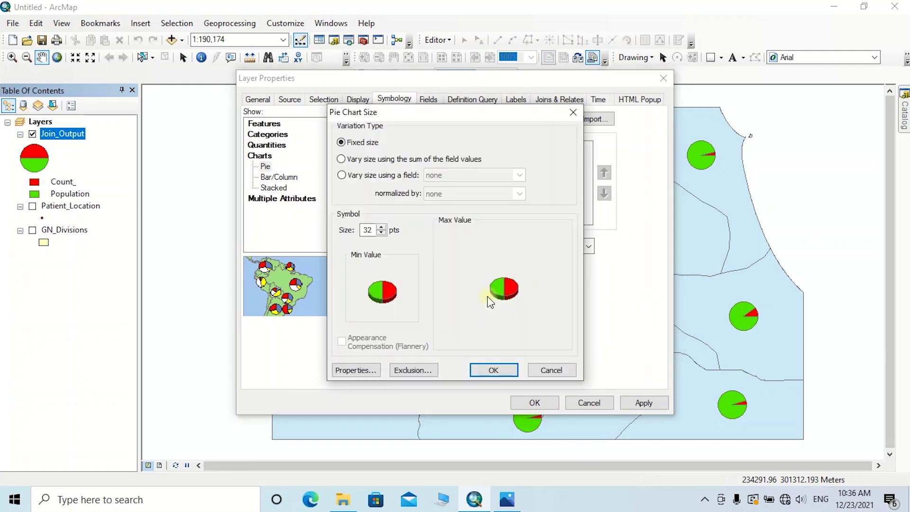
click(342, 175)
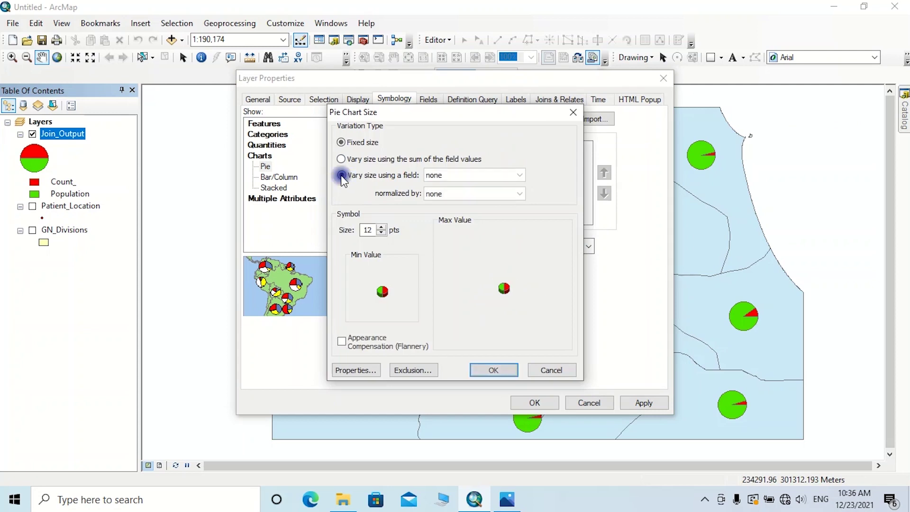
click(479, 177)
click(442, 240)
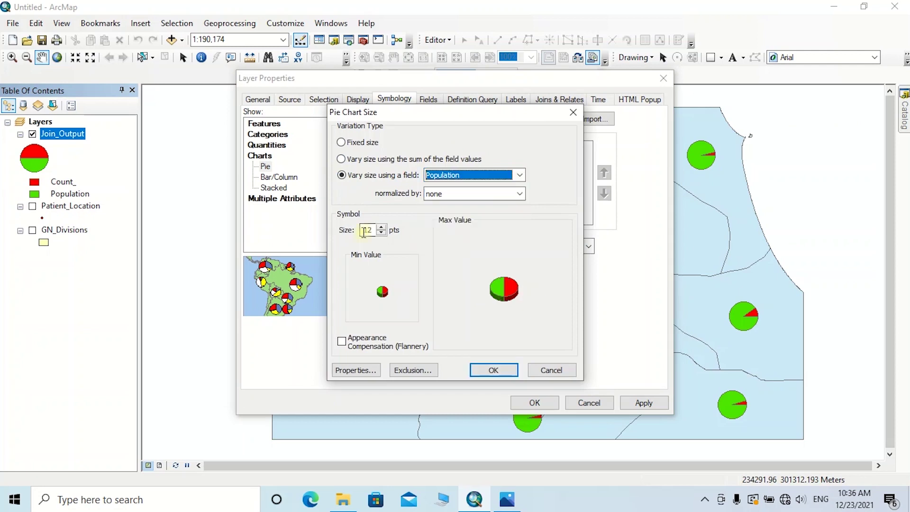
double_click(365, 230)
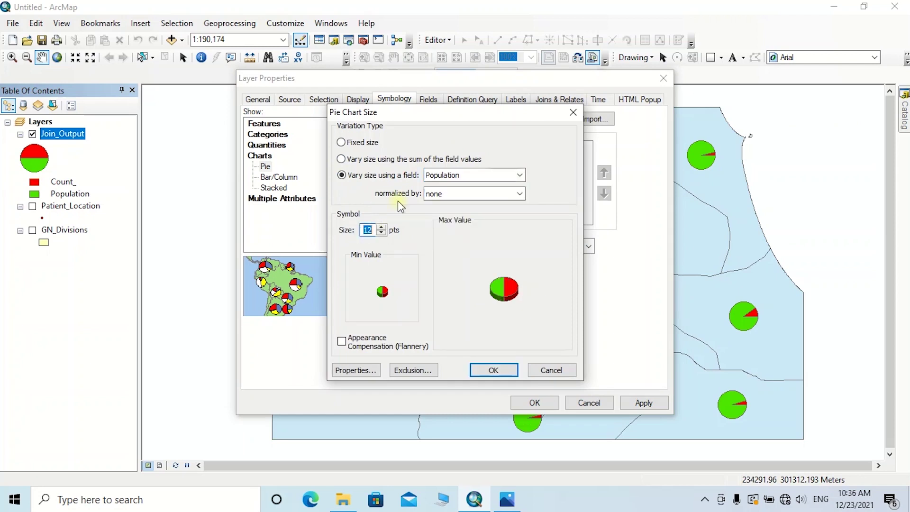
text(25)
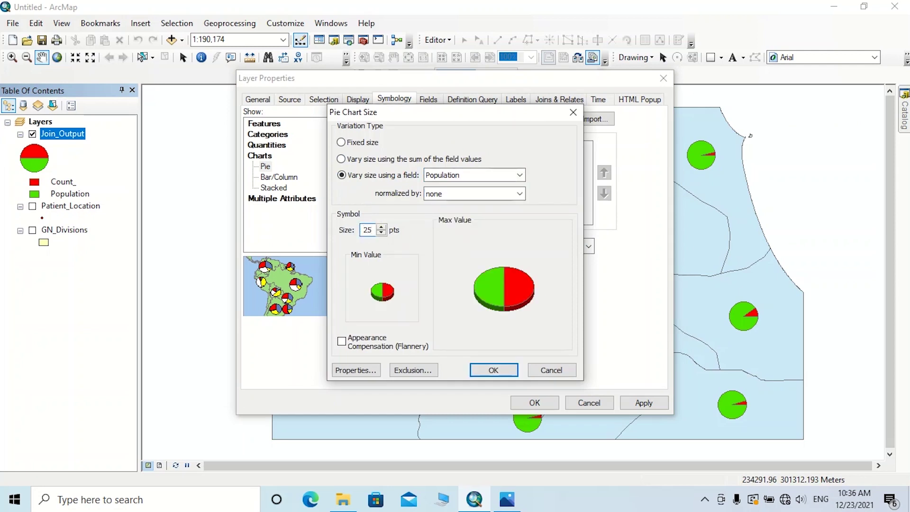
click(505, 367)
click(644, 403)
click(536, 403)
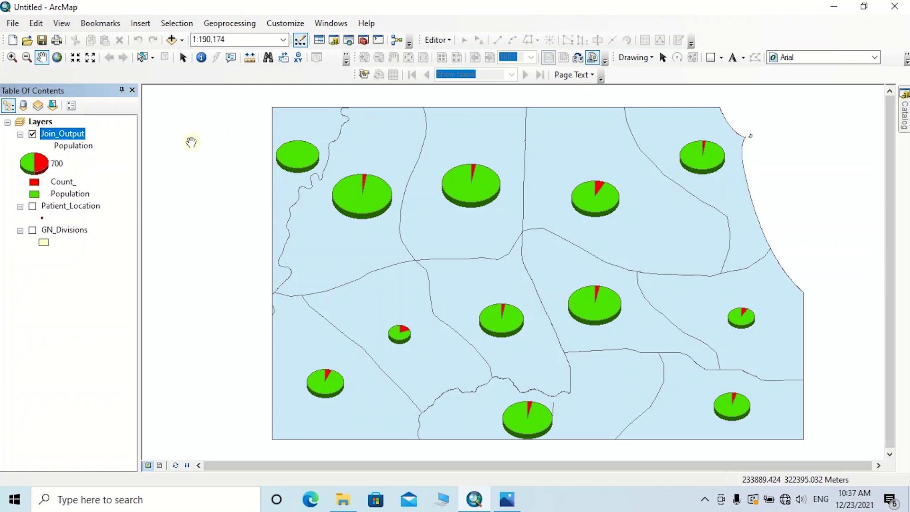
Add a Double field named 'percentage' to the Join_Output table
right_click(63, 134)
click(95, 159)
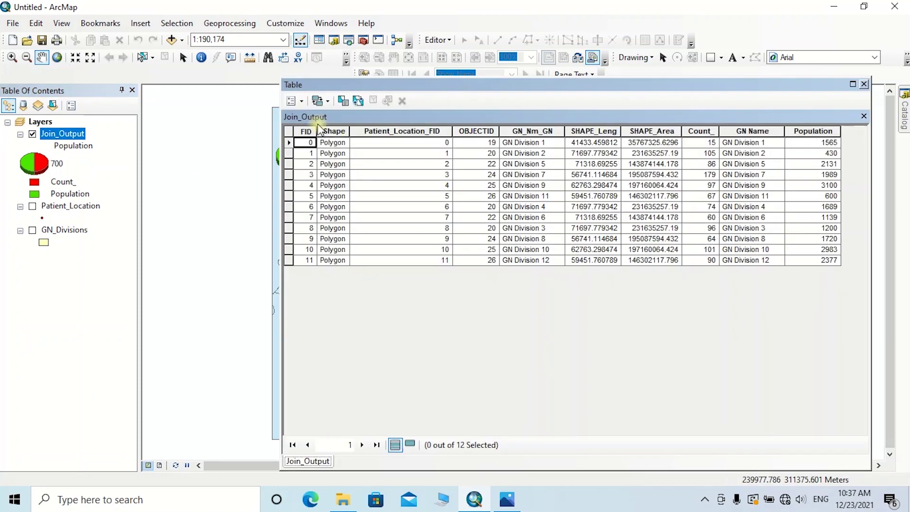
click(300, 103)
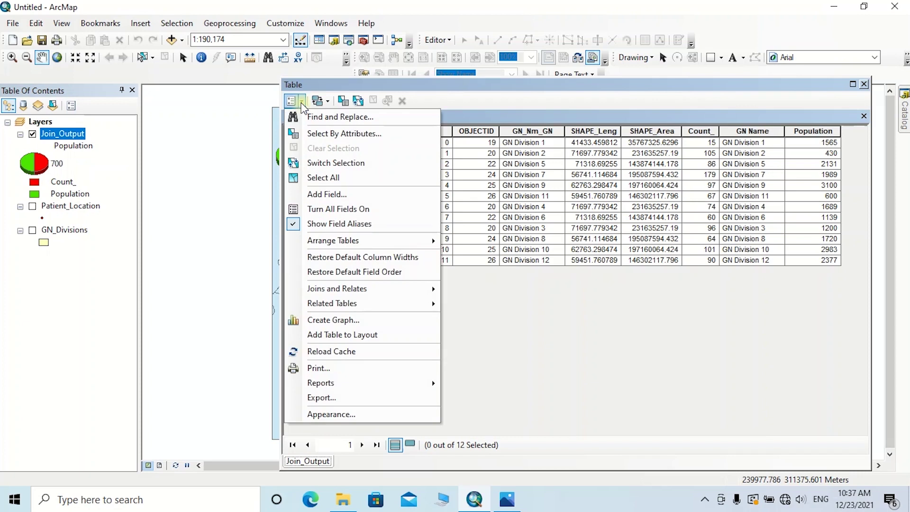
click(327, 194)
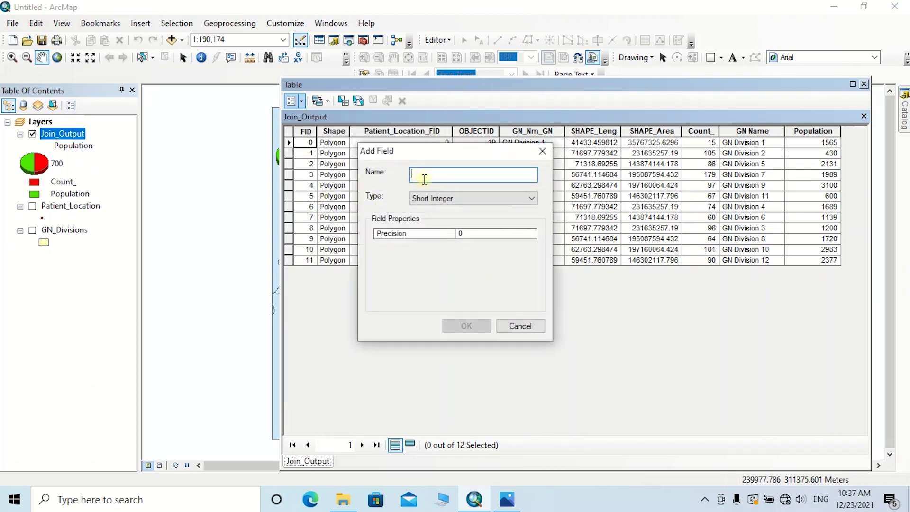
text(percentage)
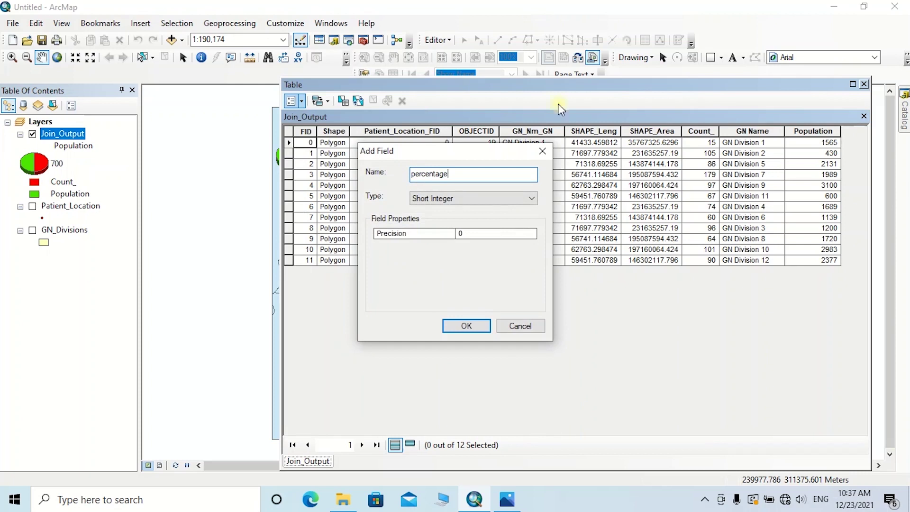
click(487, 201)
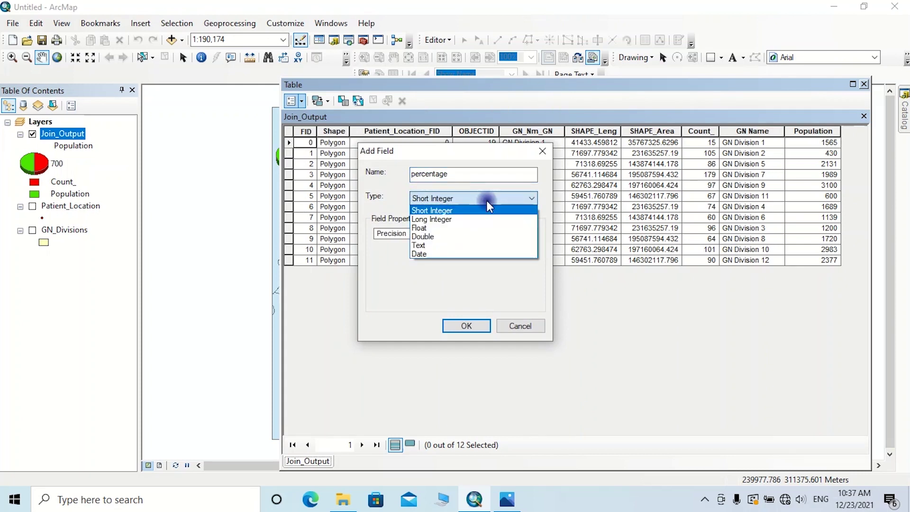
click(483, 241)
click(467, 325)
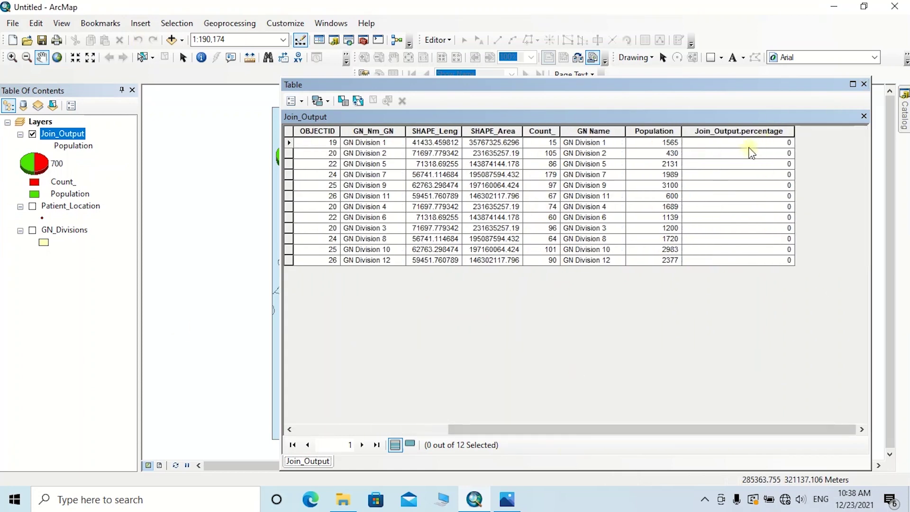
Calculate percentage as ([Join_Output.Count_] / [Population1.csv.Population]) for all divisions
click(734, 130)
right_click(735, 131)
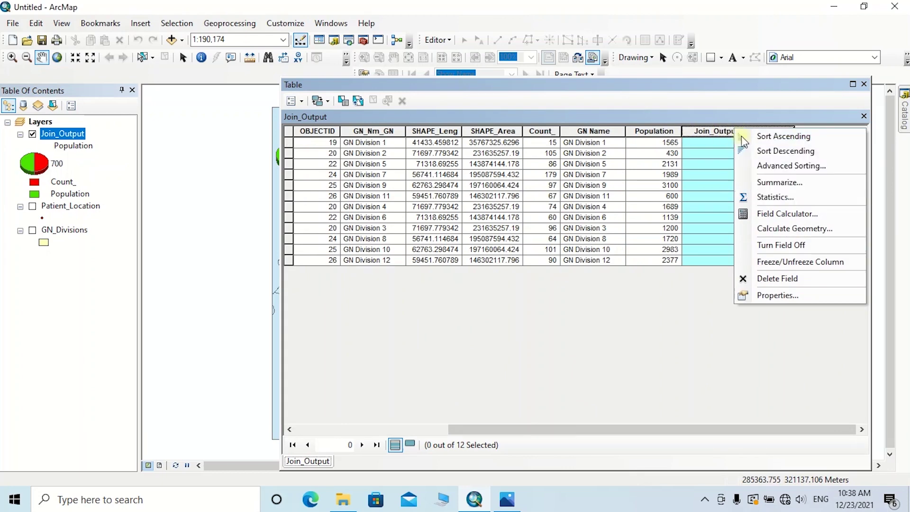
click(787, 214)
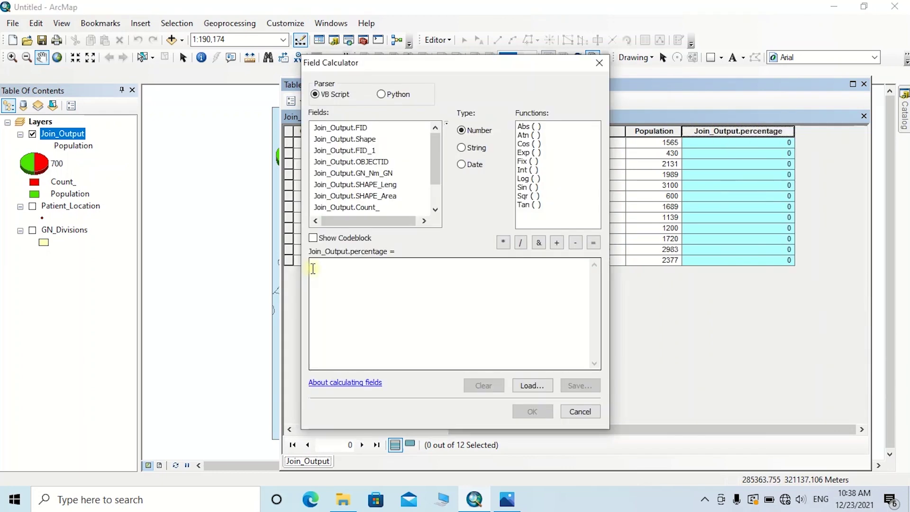
click(322, 273)
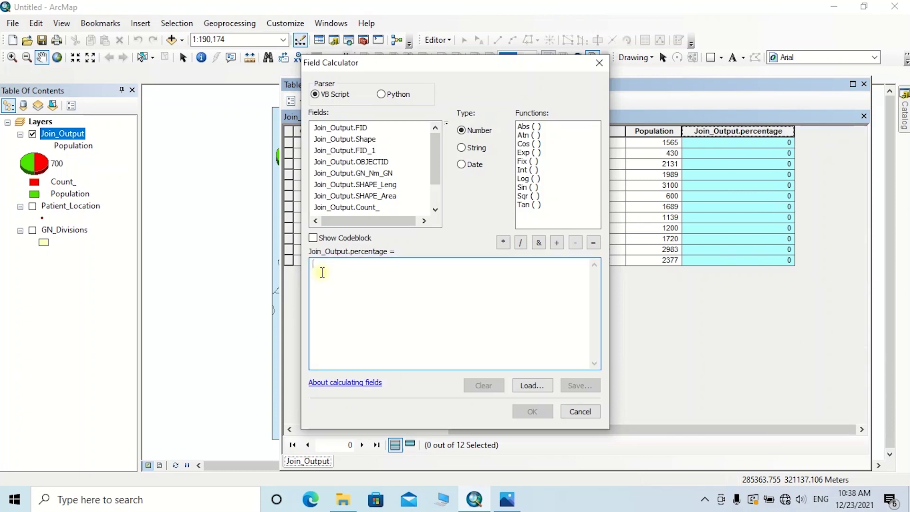
double_click(353, 207)
text(/)
scroll(385, 211, down, 2)
double_click(383, 209)
key(Home)
text(()
click(583, 268)
text())
click(493, 268)
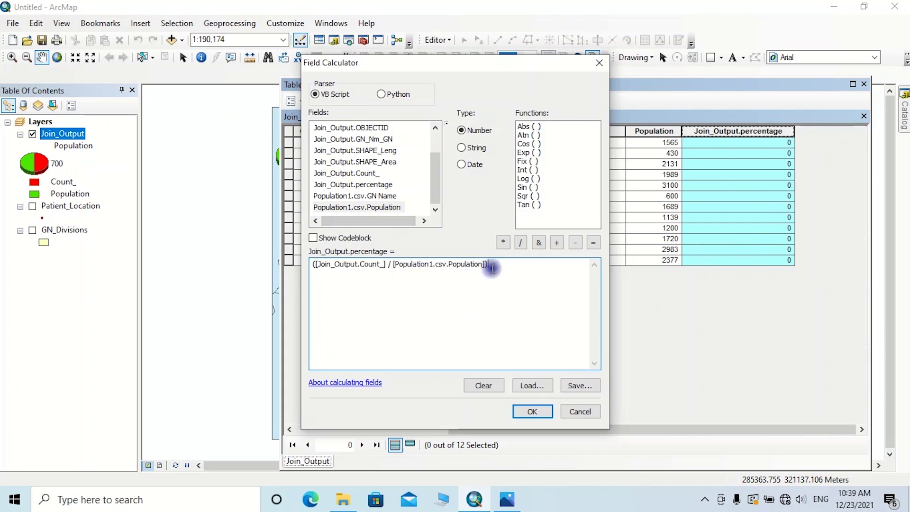
click(533, 411)
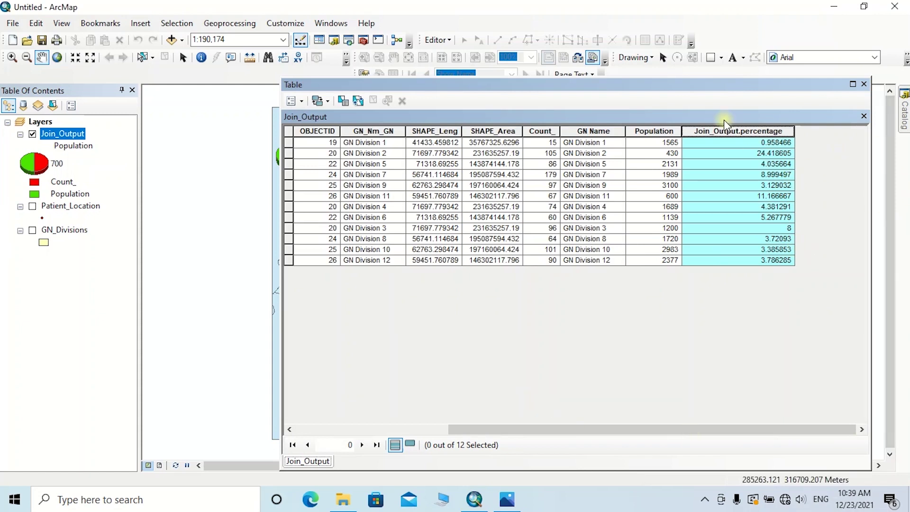
Format the percentage field's numbers as Percentage rounded to 2 decimal places
right_click(726, 132)
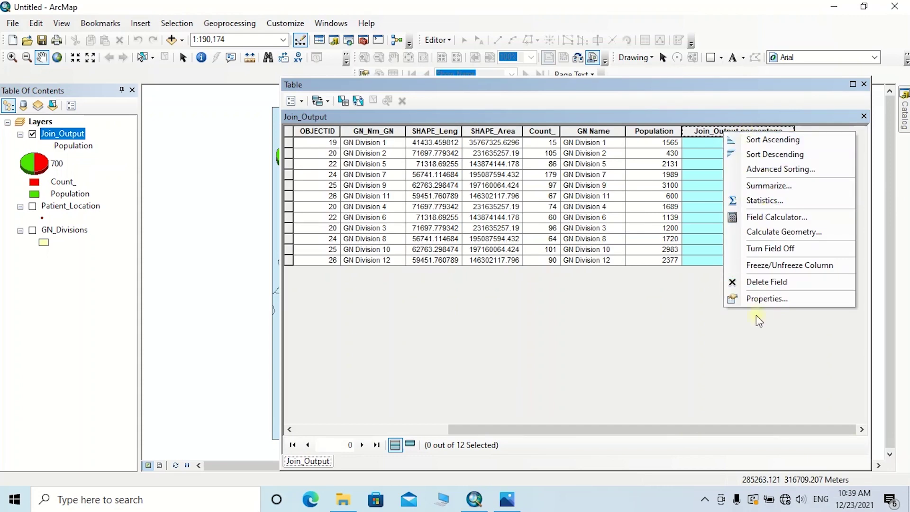
click(761, 299)
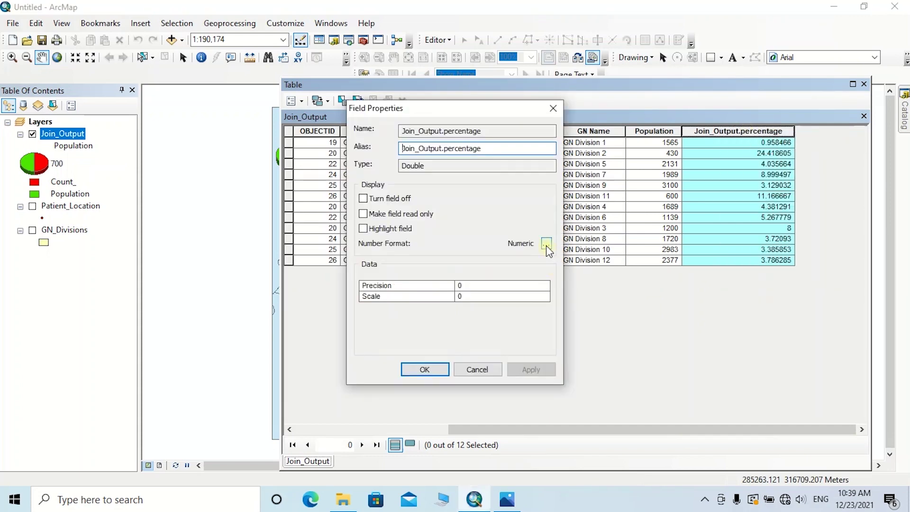
click(546, 244)
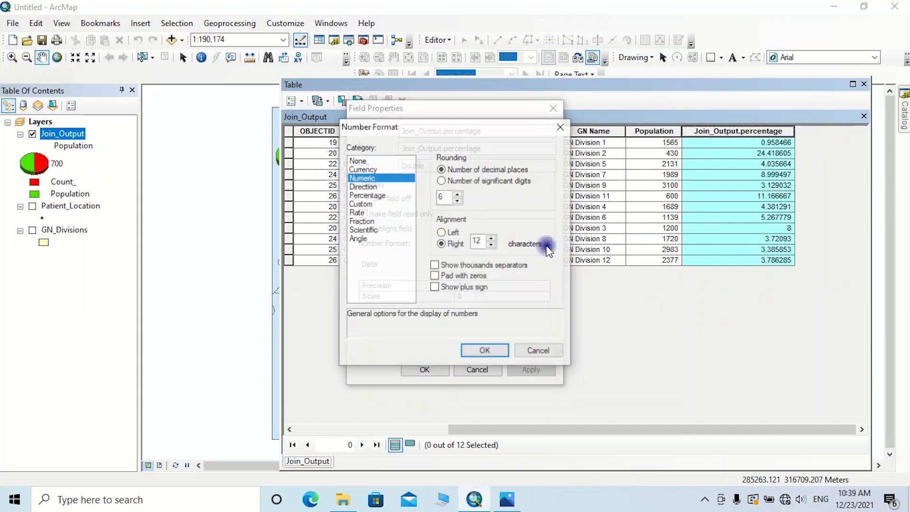
click(366, 195)
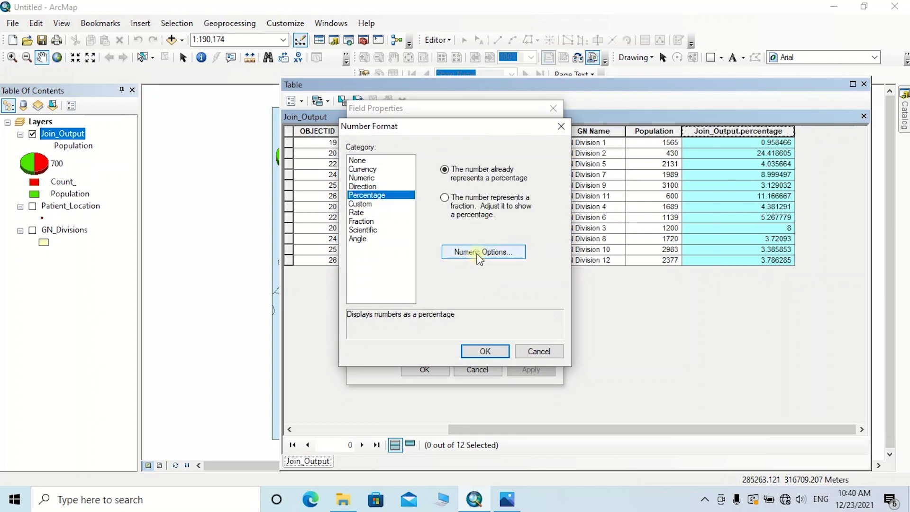
click(478, 253)
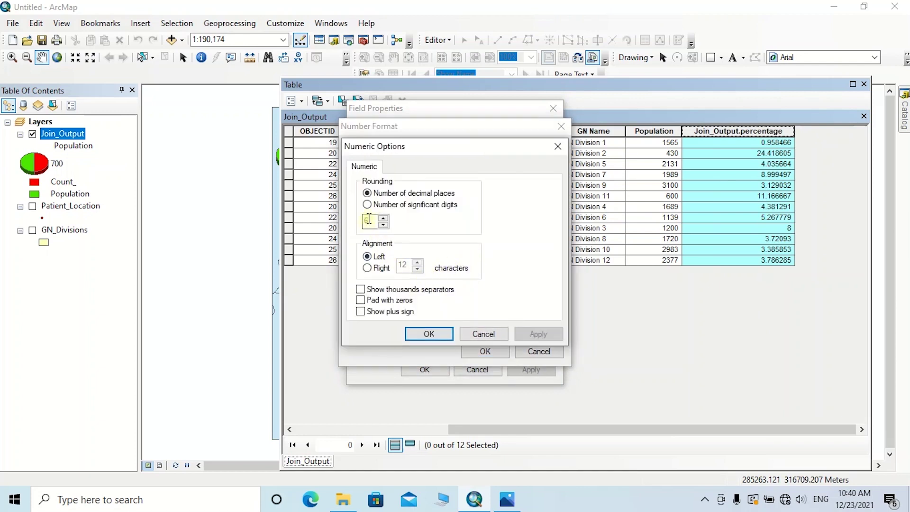
double_click(367, 220)
text(2)
click(429, 334)
click(485, 352)
click(531, 370)
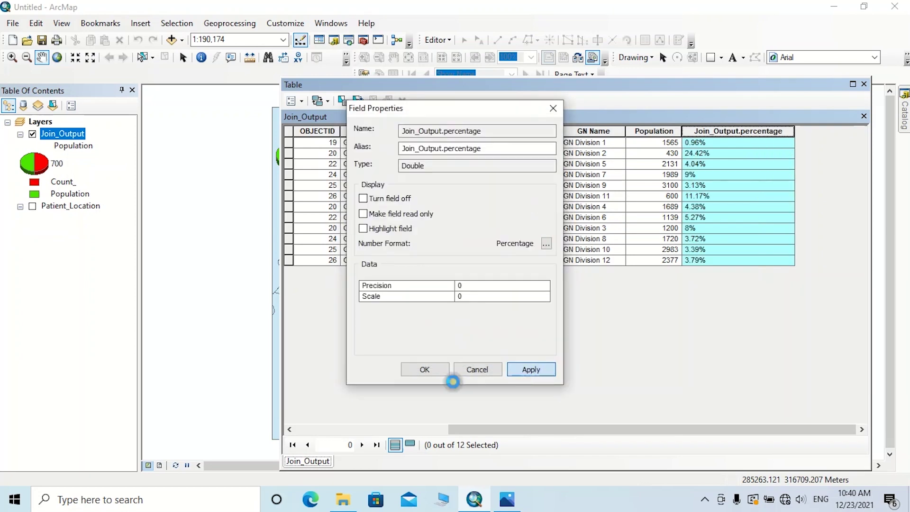
click(425, 370)
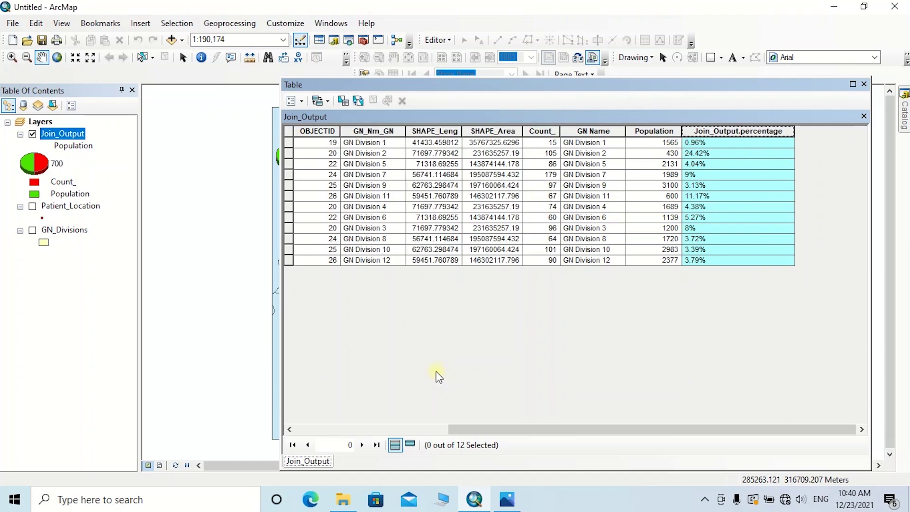
Label divisions with Join_Output.percentage at size 14, then bring up sample.jpg in Photos
click(864, 83)
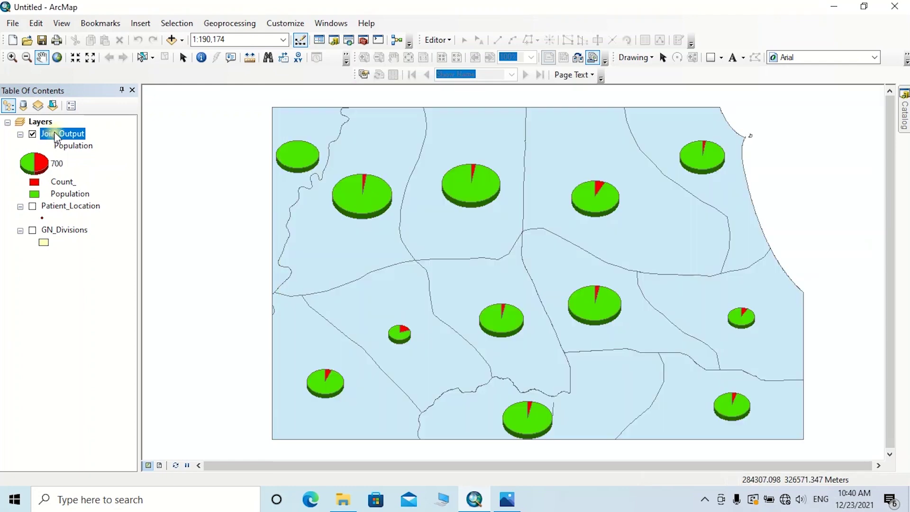
right_click(57, 140)
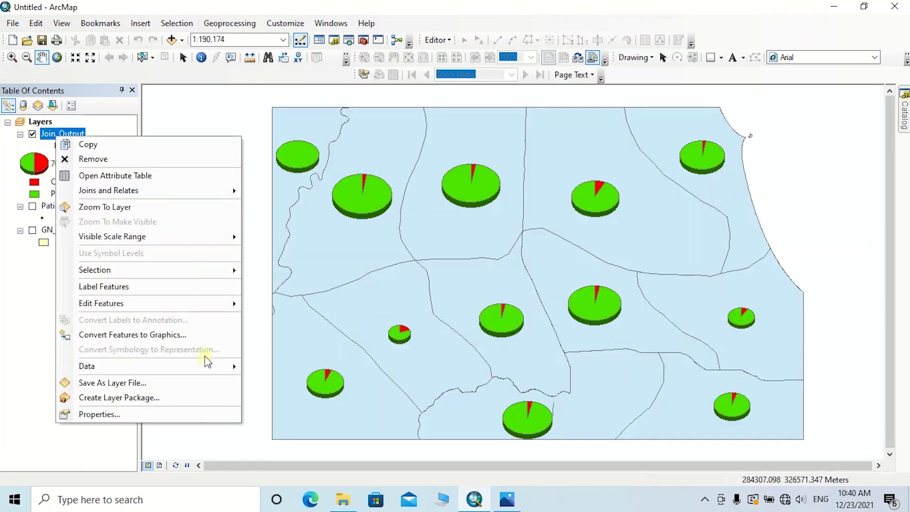
click(185, 415)
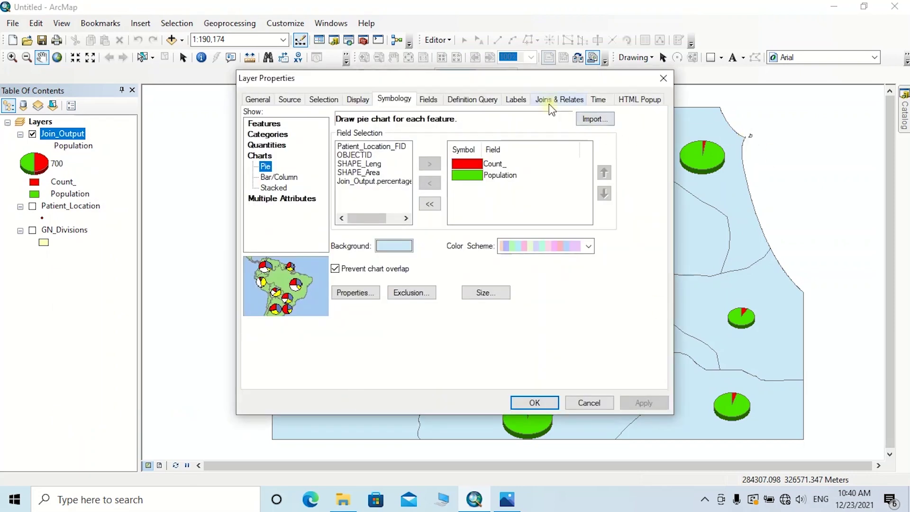
click(517, 102)
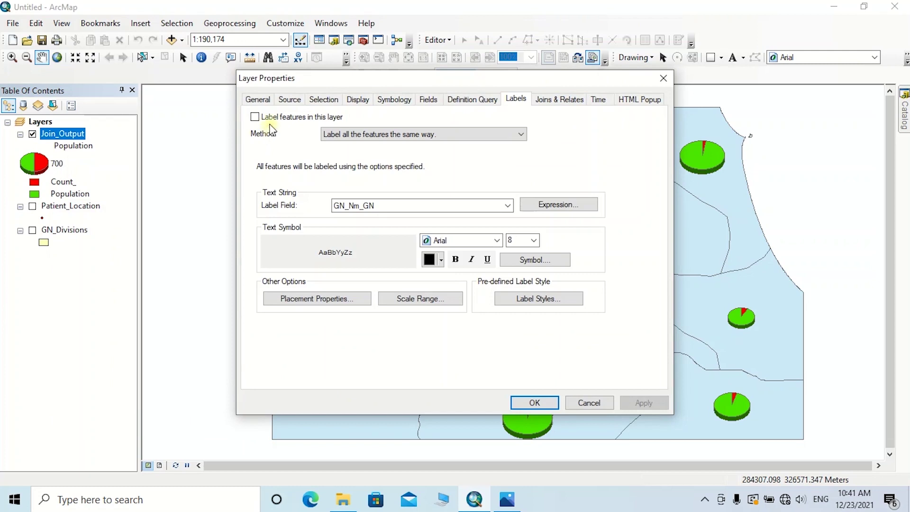
click(255, 117)
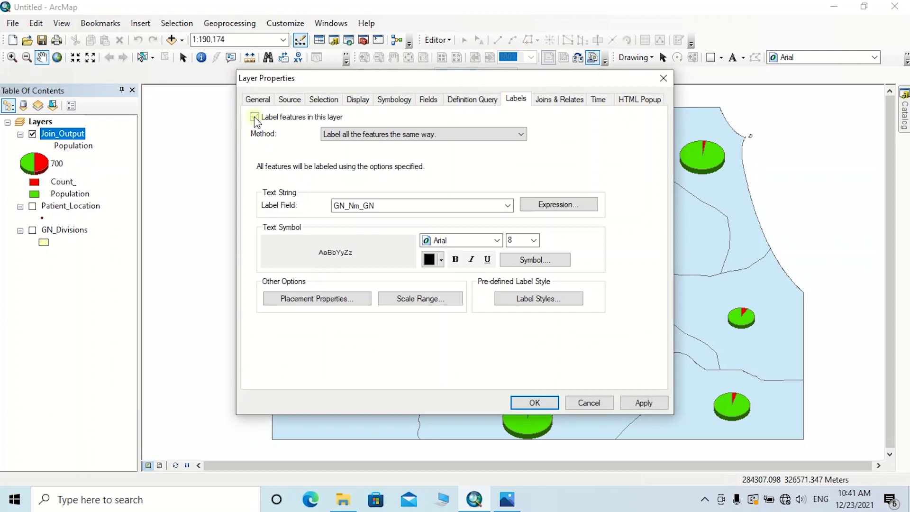
click(510, 207)
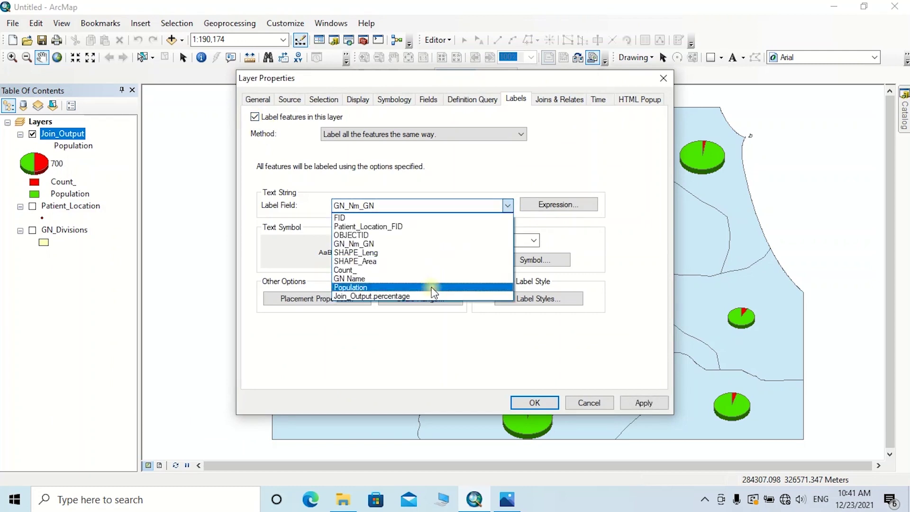
click(431, 298)
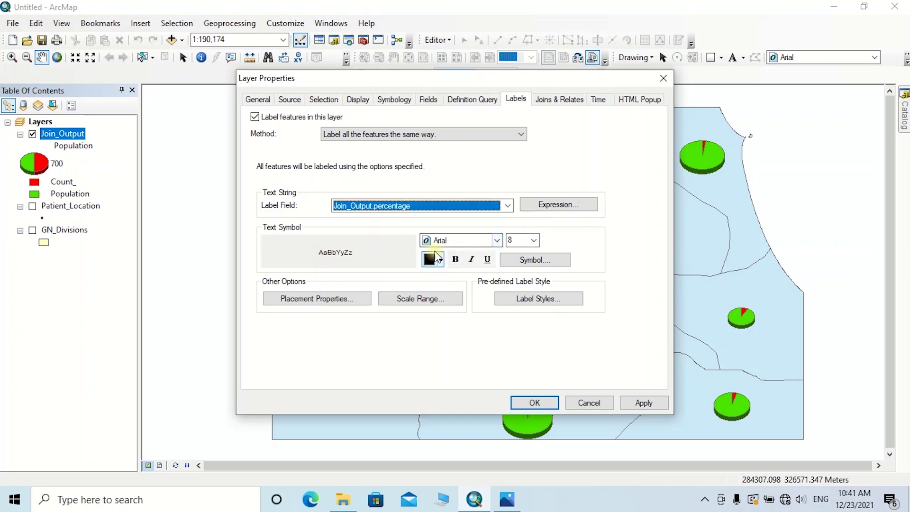
click(534, 240)
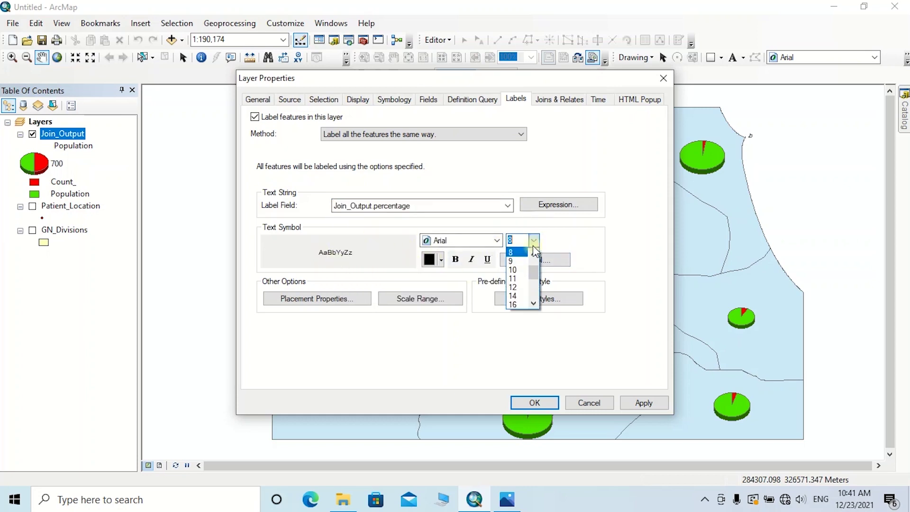
click(511, 296)
click(643, 402)
click(534, 402)
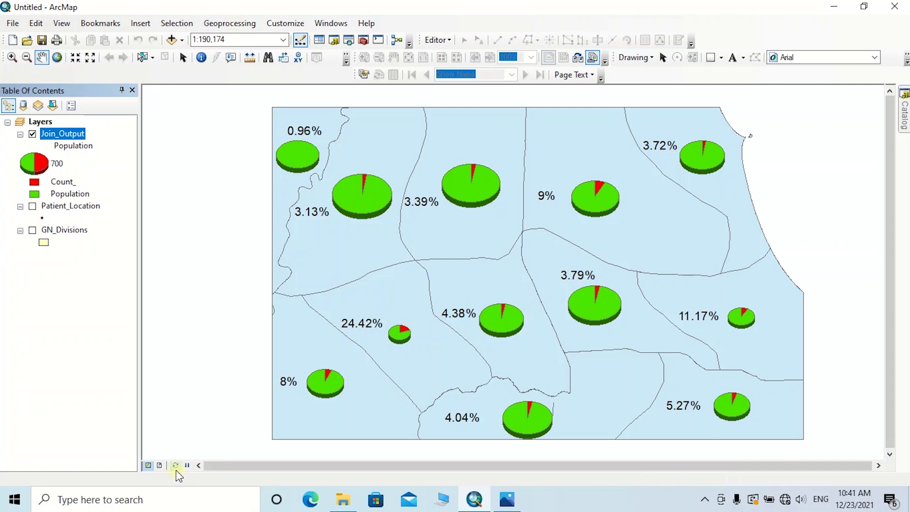
mouse_move(517, 503)
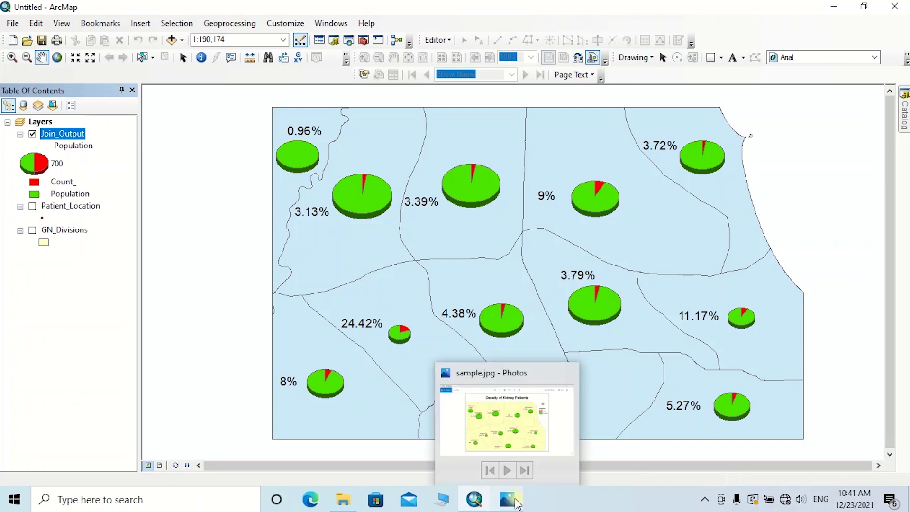
click(507, 421)
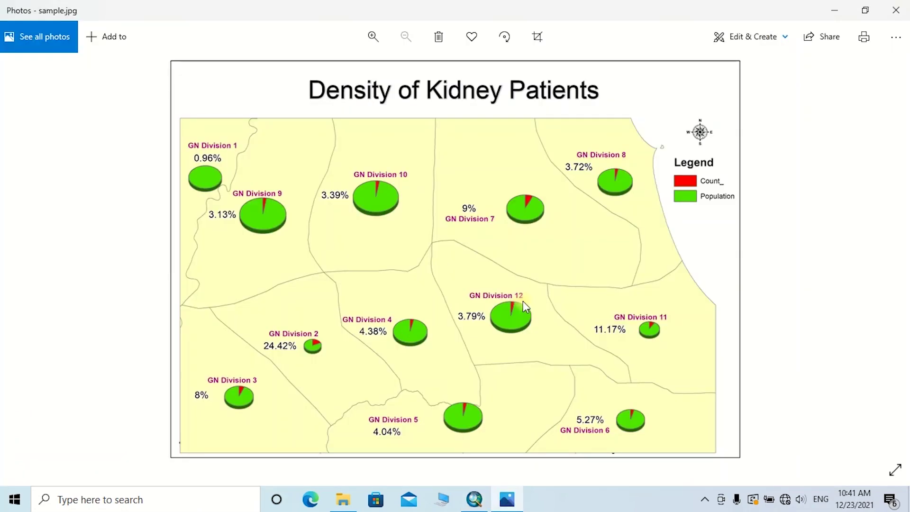